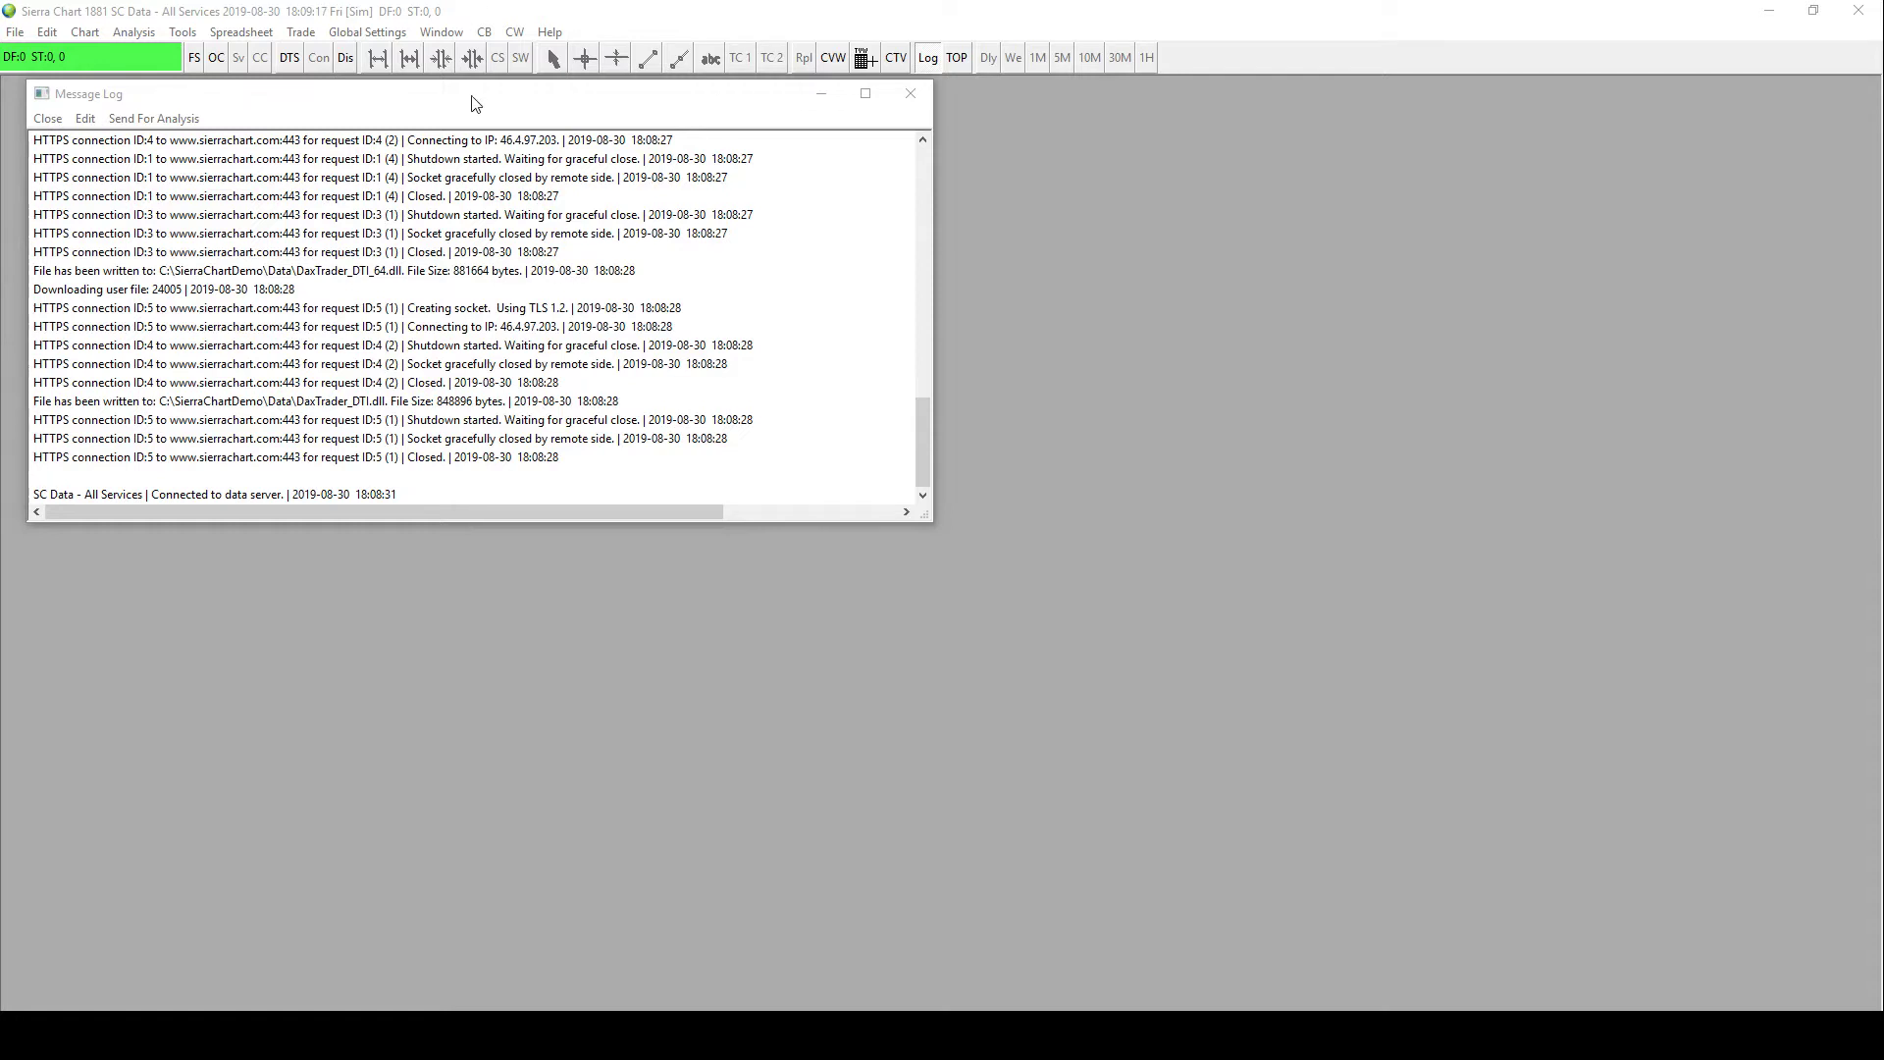
# - Move the Message Log window aside and close it to clear the workspace
pyautogui.moveTo(315, 102); pyautogui.dragTo(692, 349)
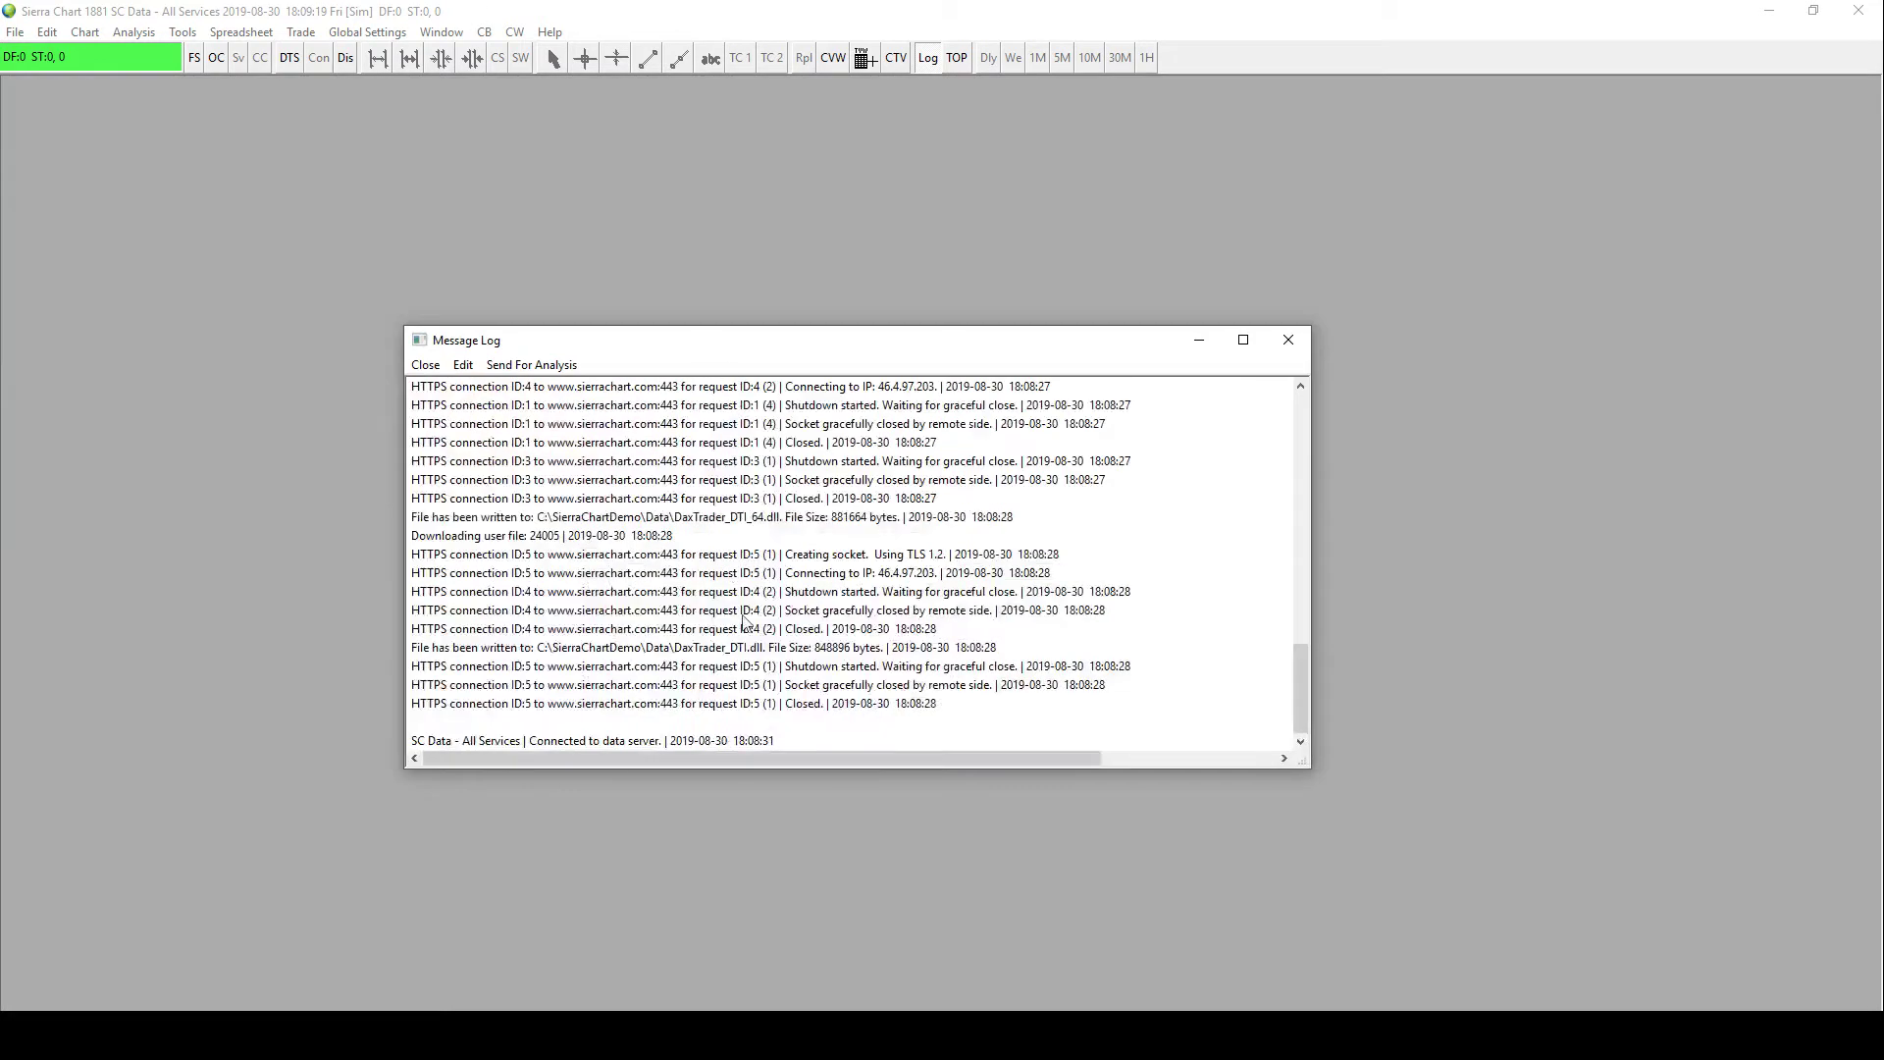
pyautogui.click(1288, 340)
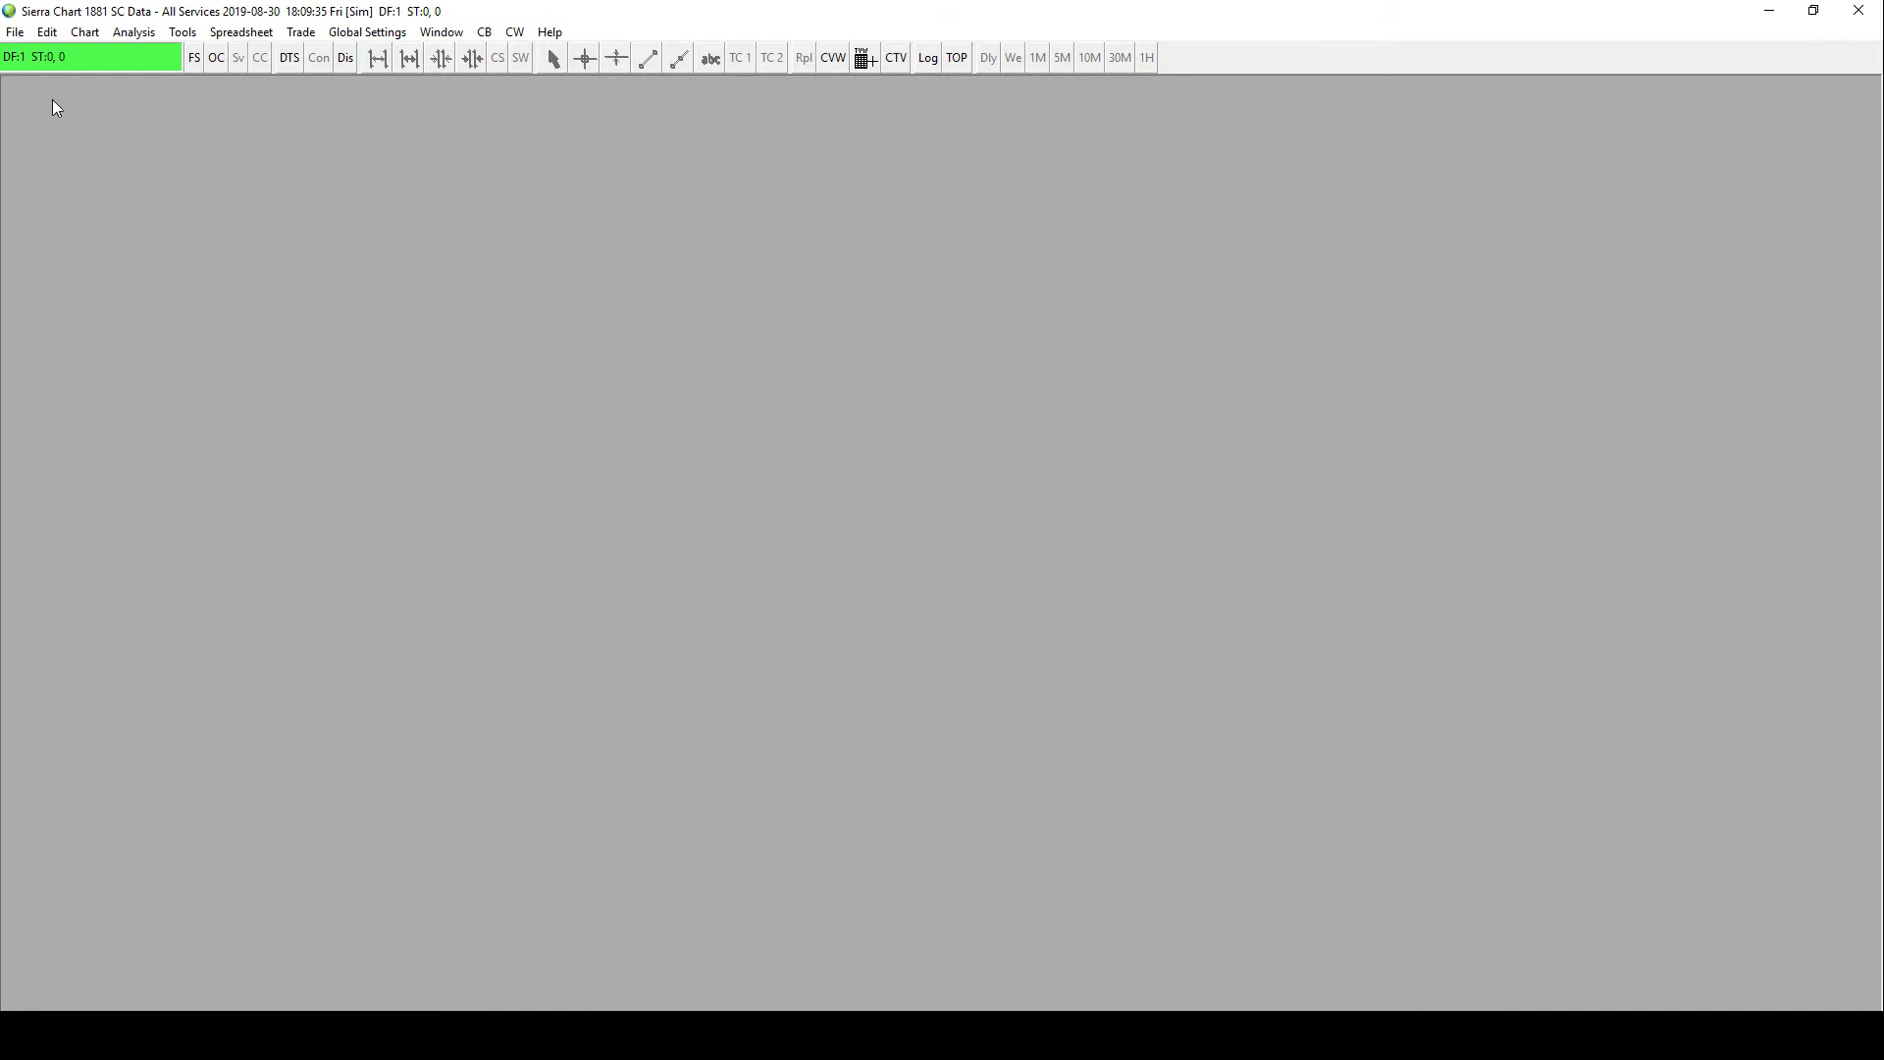
pyautogui.click(15, 32)
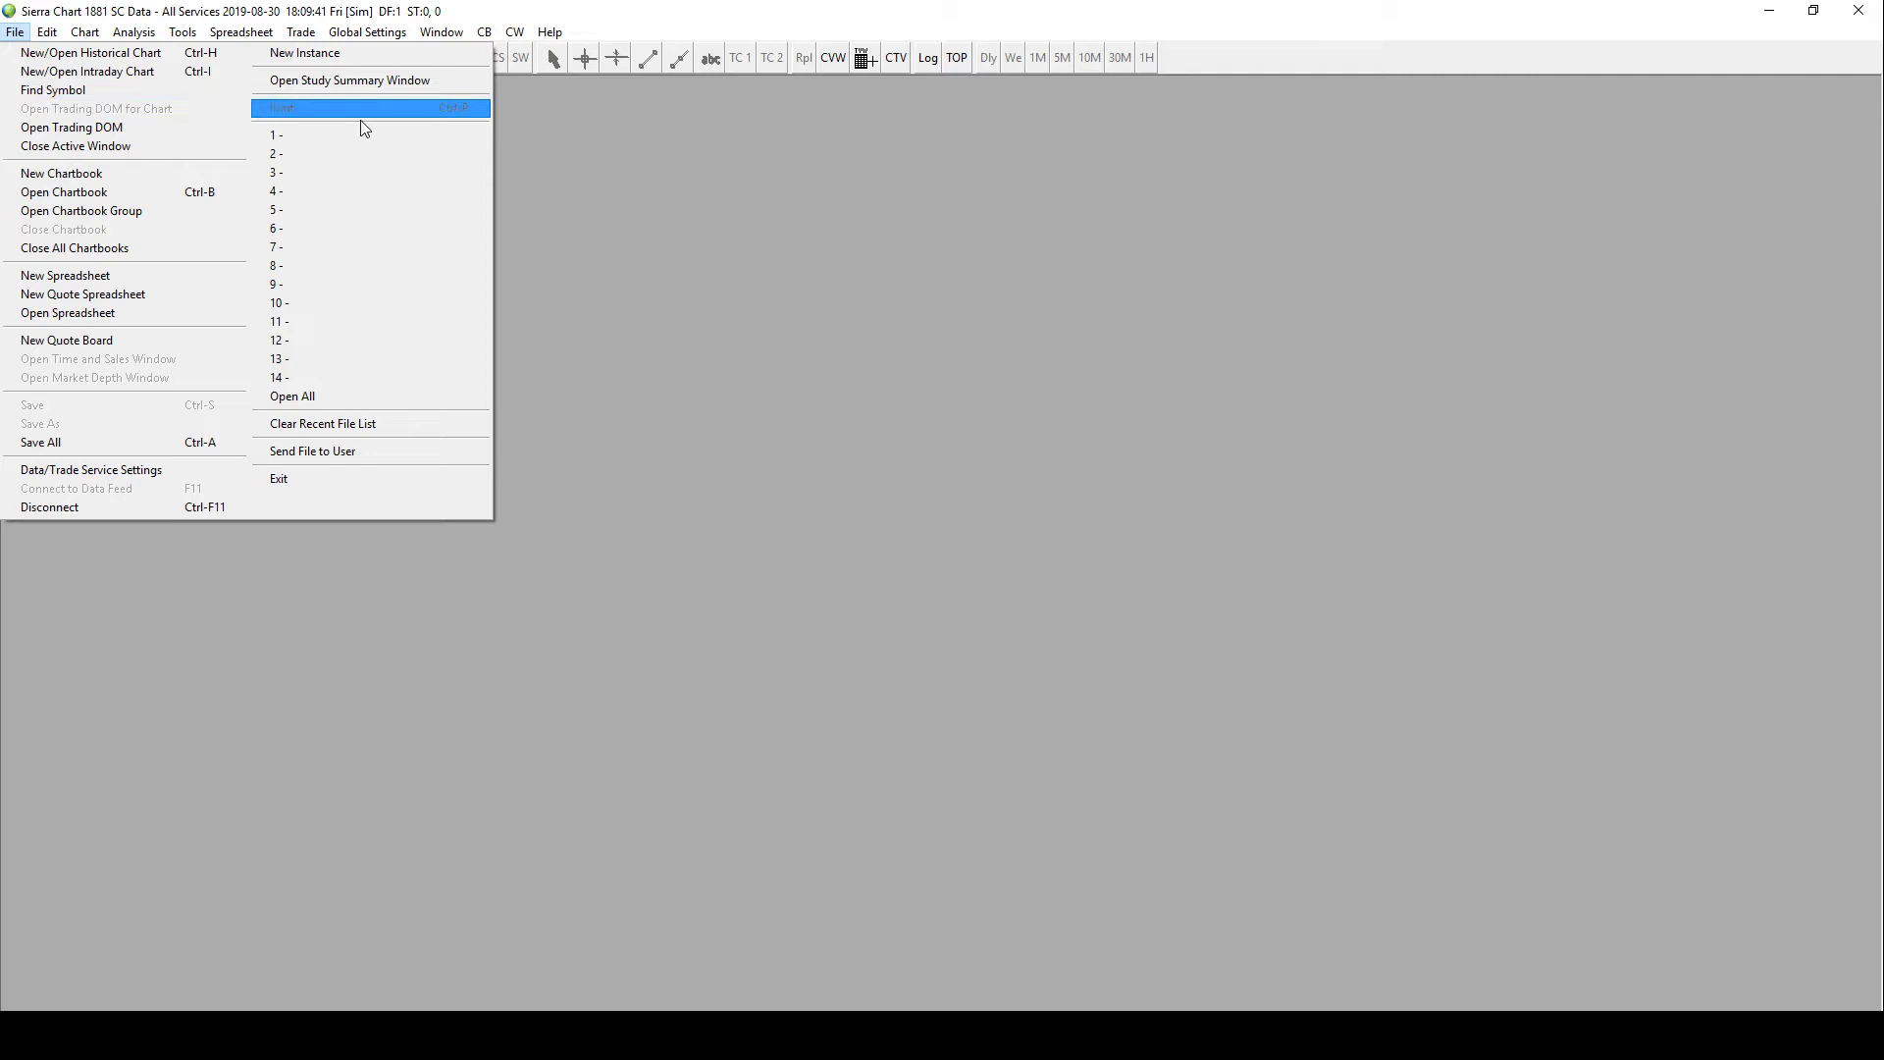
pyautogui.click(552, 170)
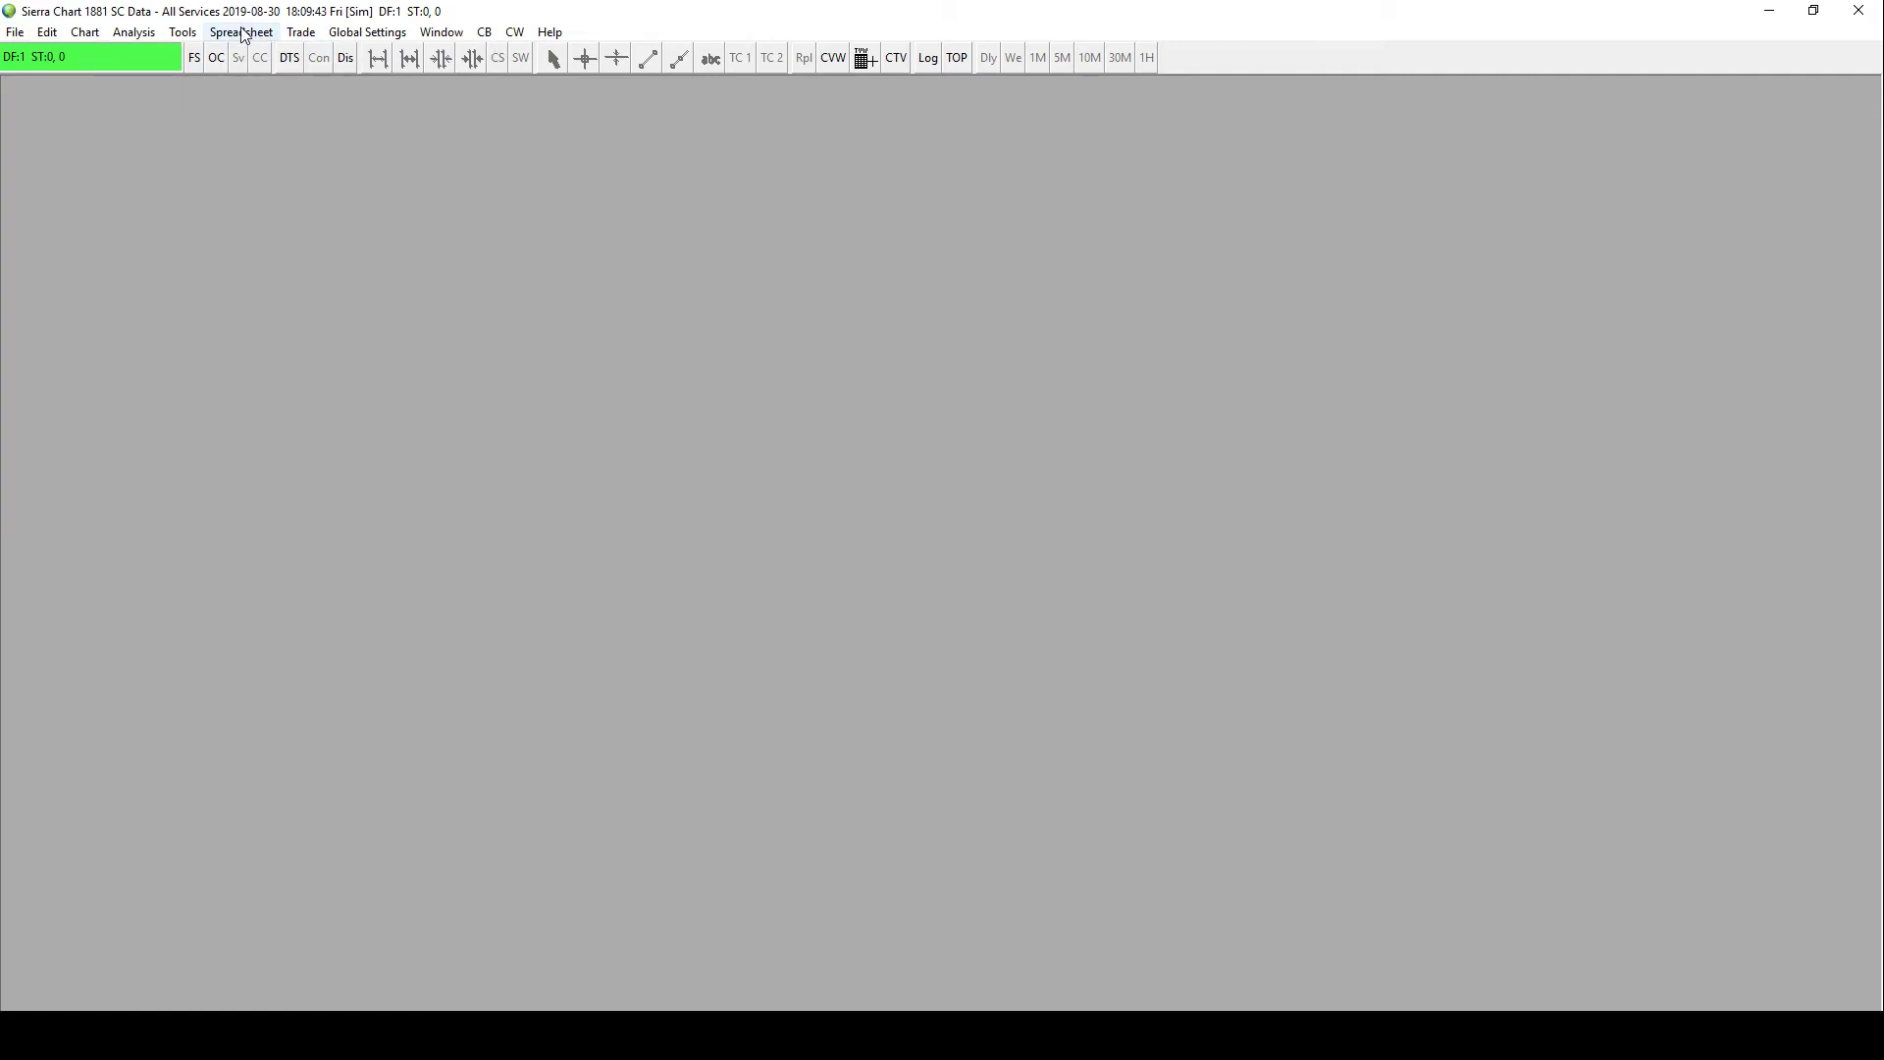
pyautogui.click(305, 33)
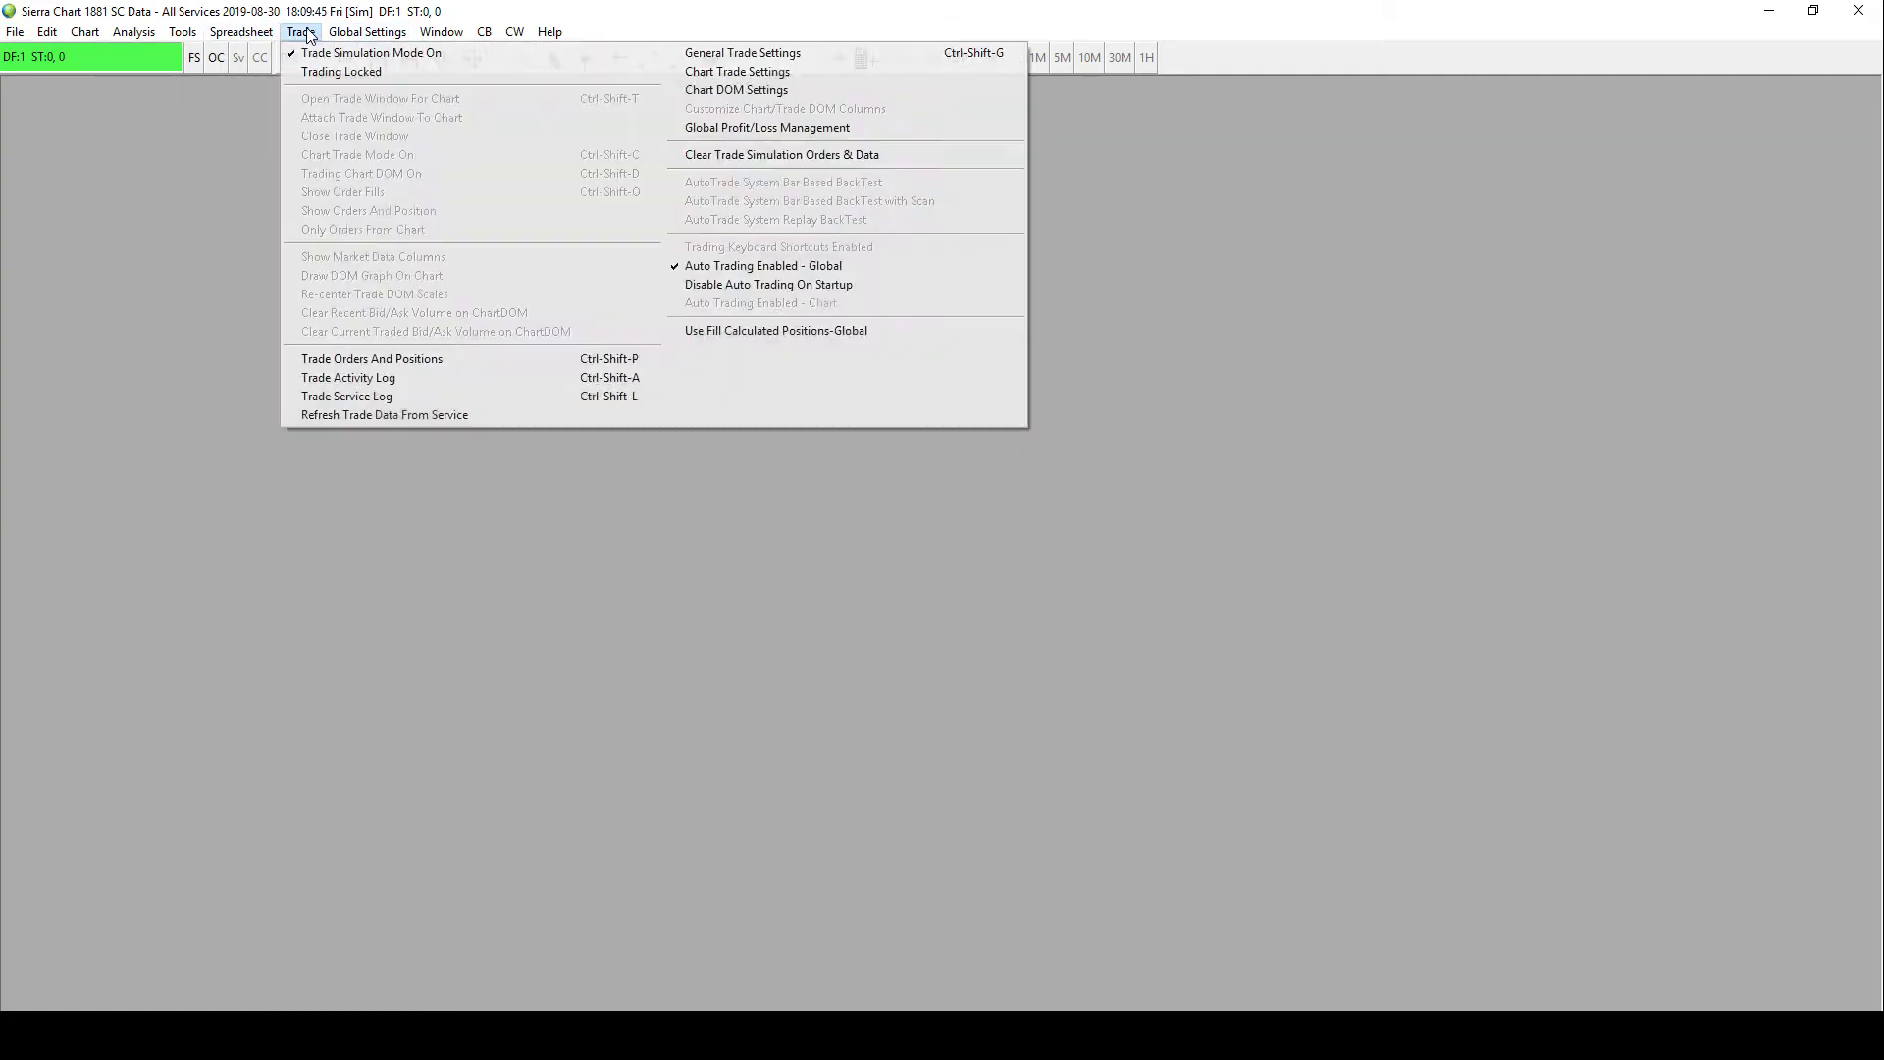
pyautogui.click(307, 36)
# - Review the Data/Trade Service Settings for the SC Data service and accept them
pyautogui.click(14, 35)
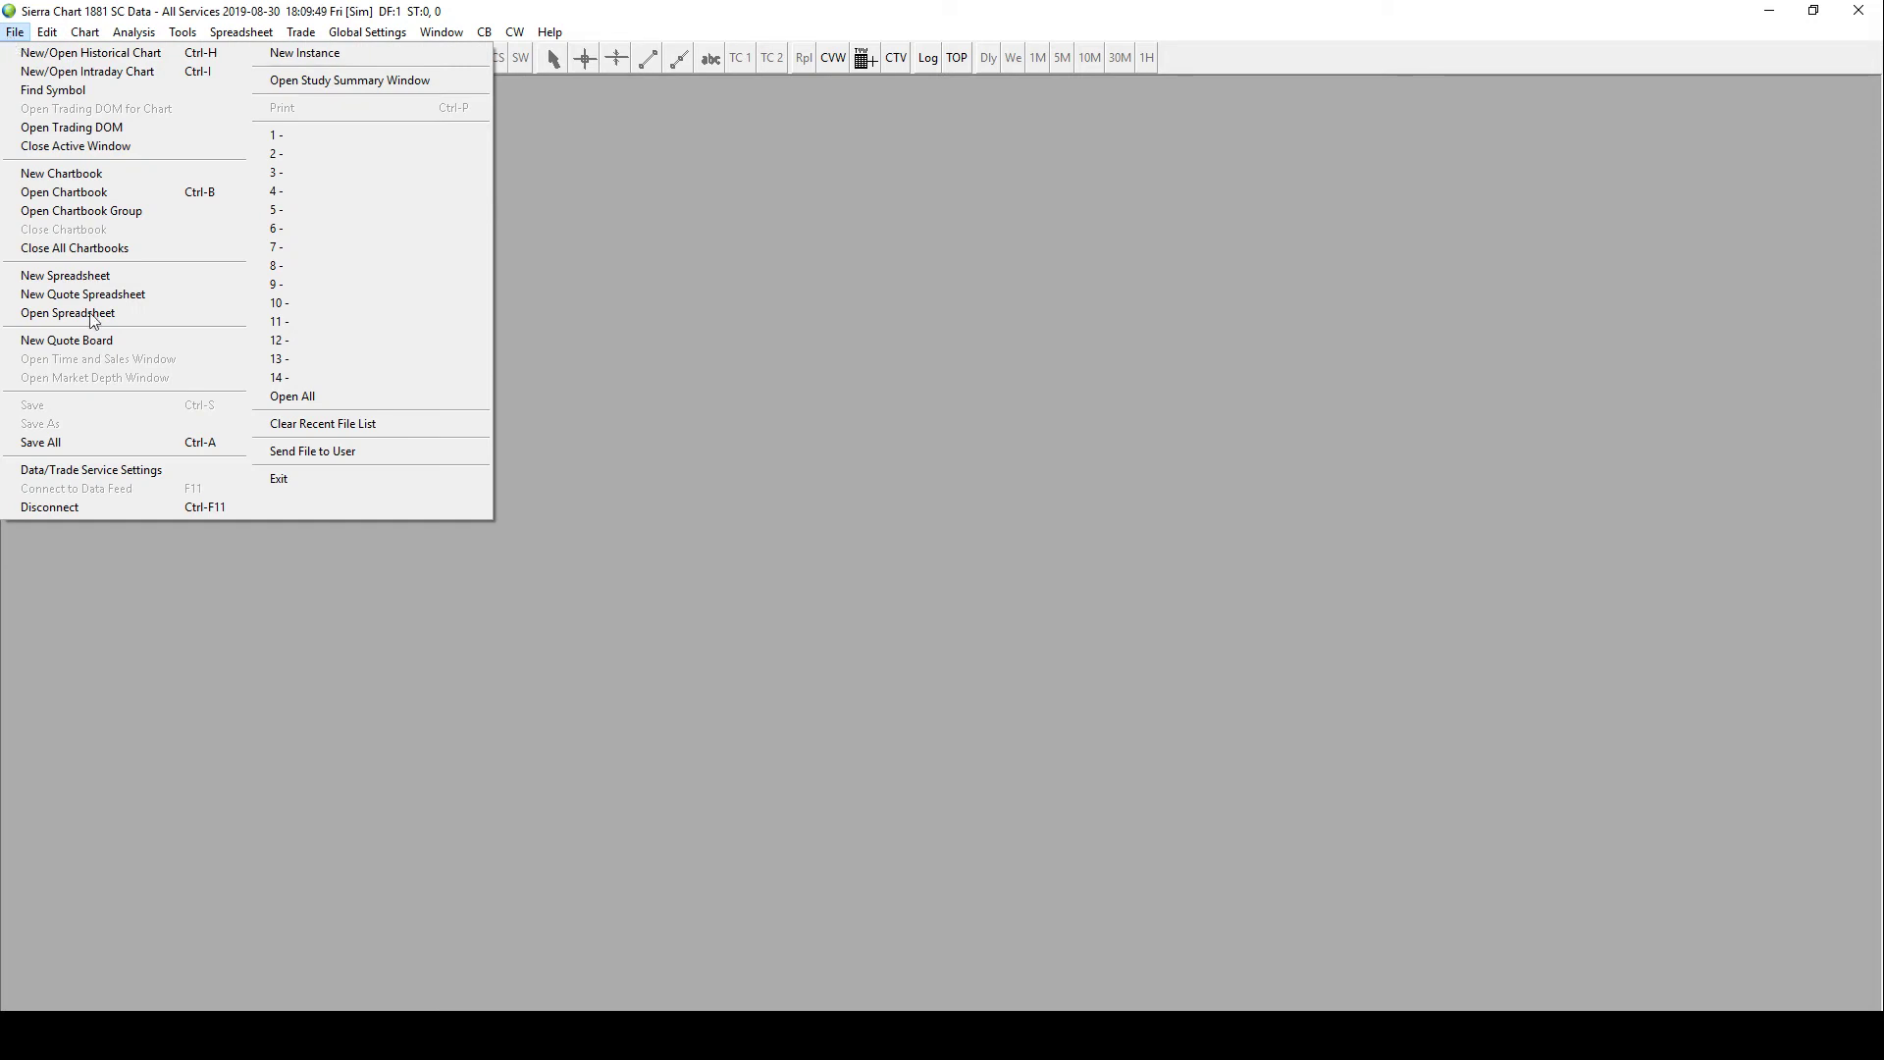
pyautogui.click(70, 481)
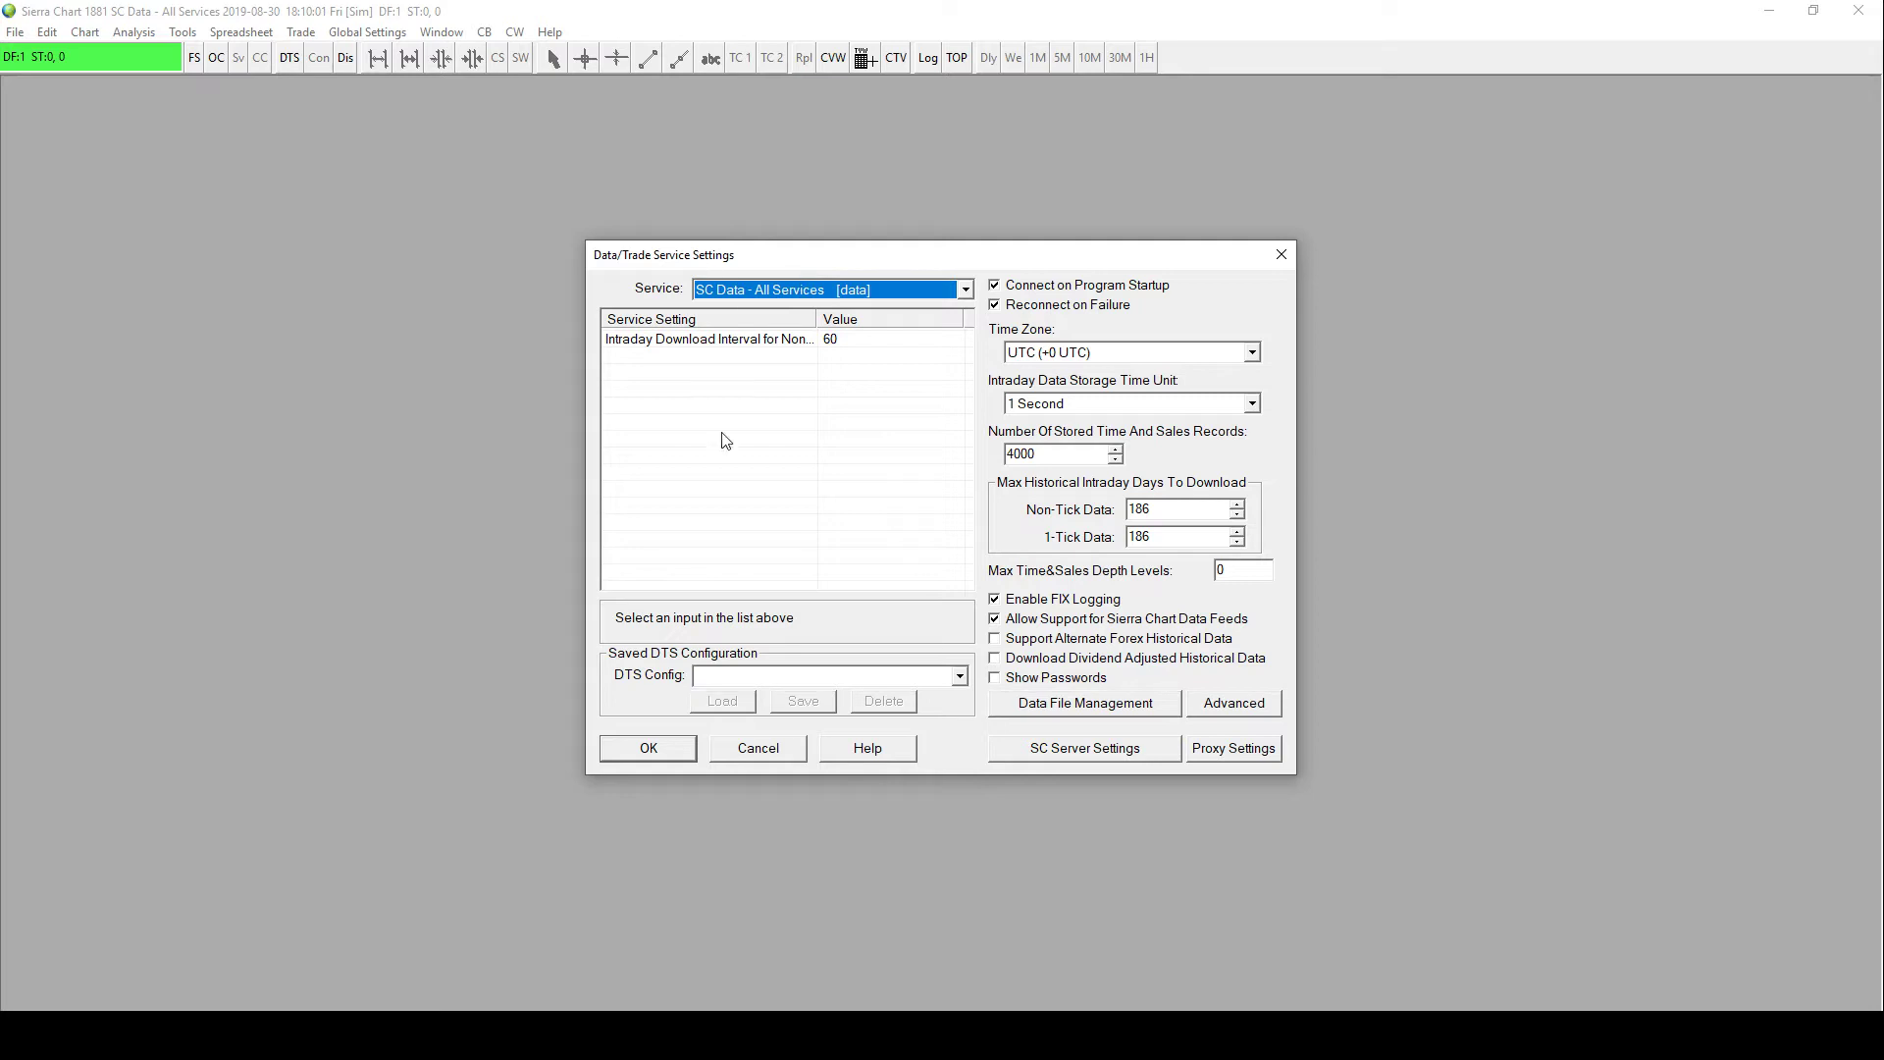
pyautogui.click(649, 750)
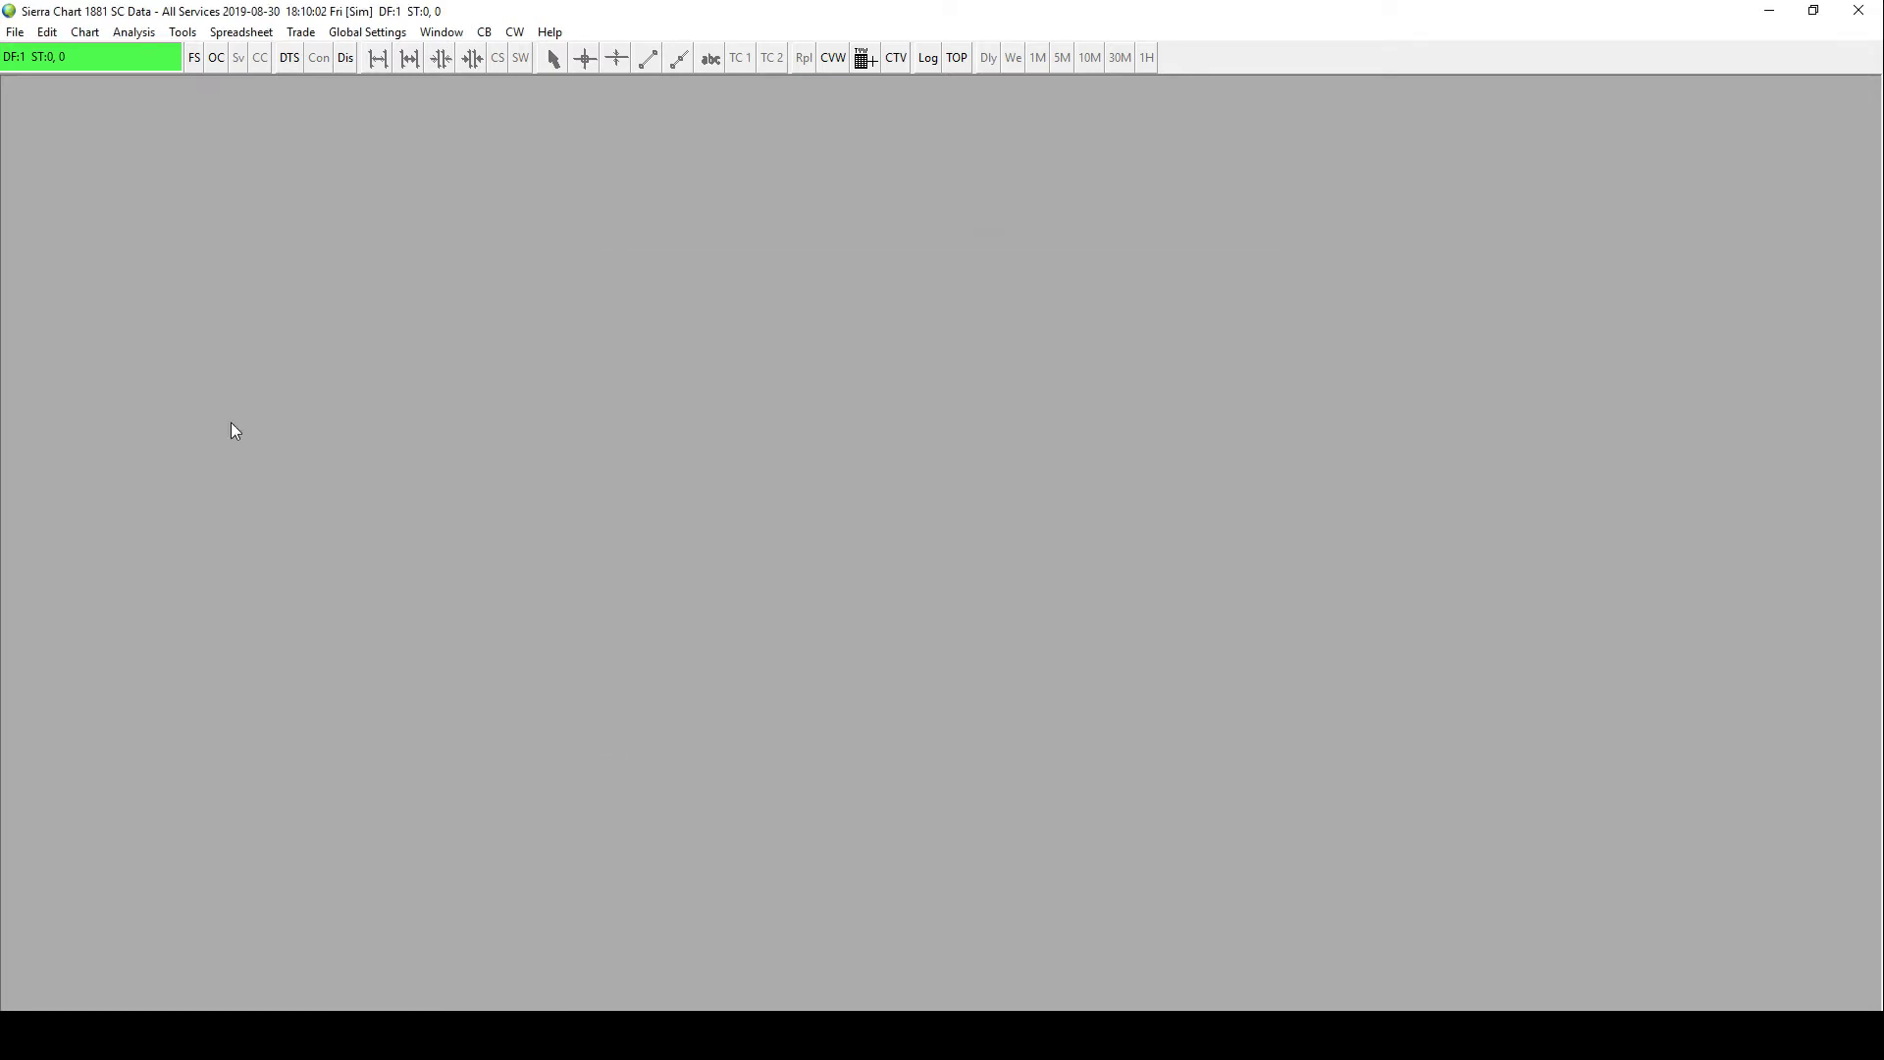
# - Find the GER30 German DAX Index symbol among the CFDs, open its intraday chart and close the symbol finder
pyautogui.click(14, 38)
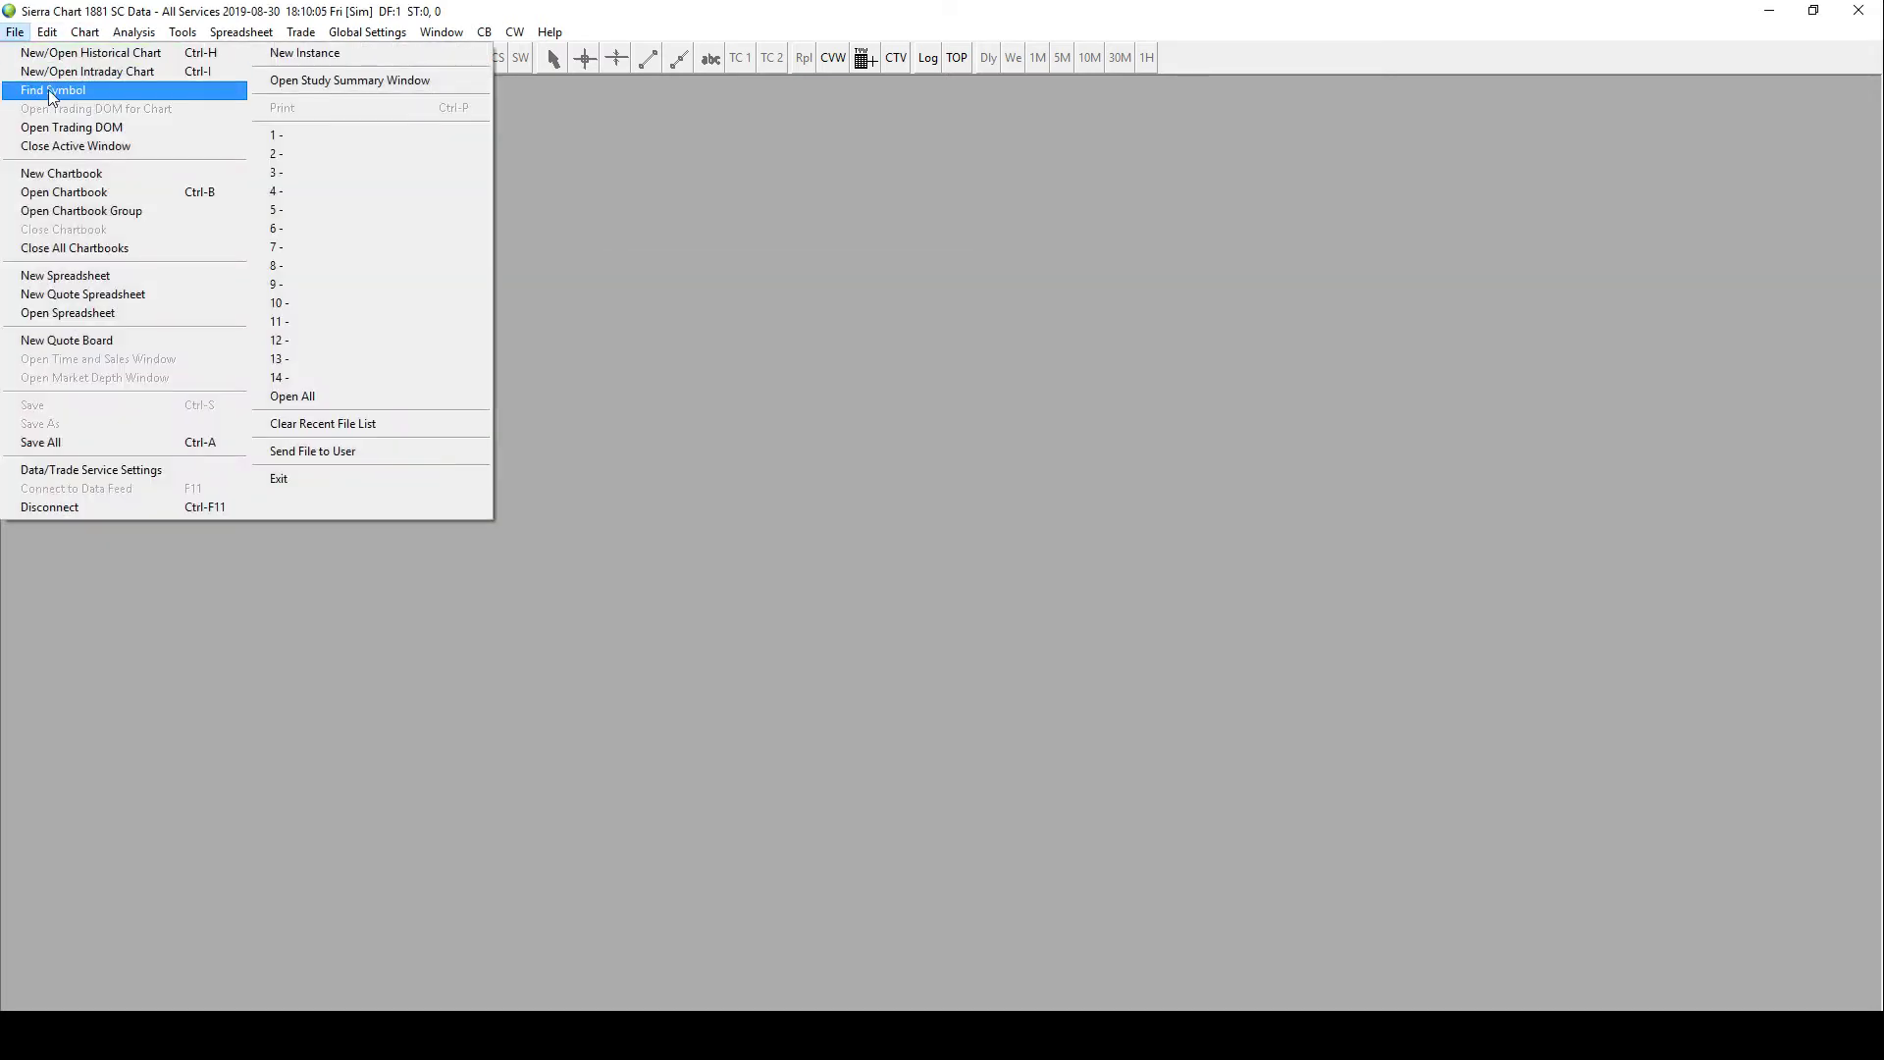
pyautogui.click(49, 90)
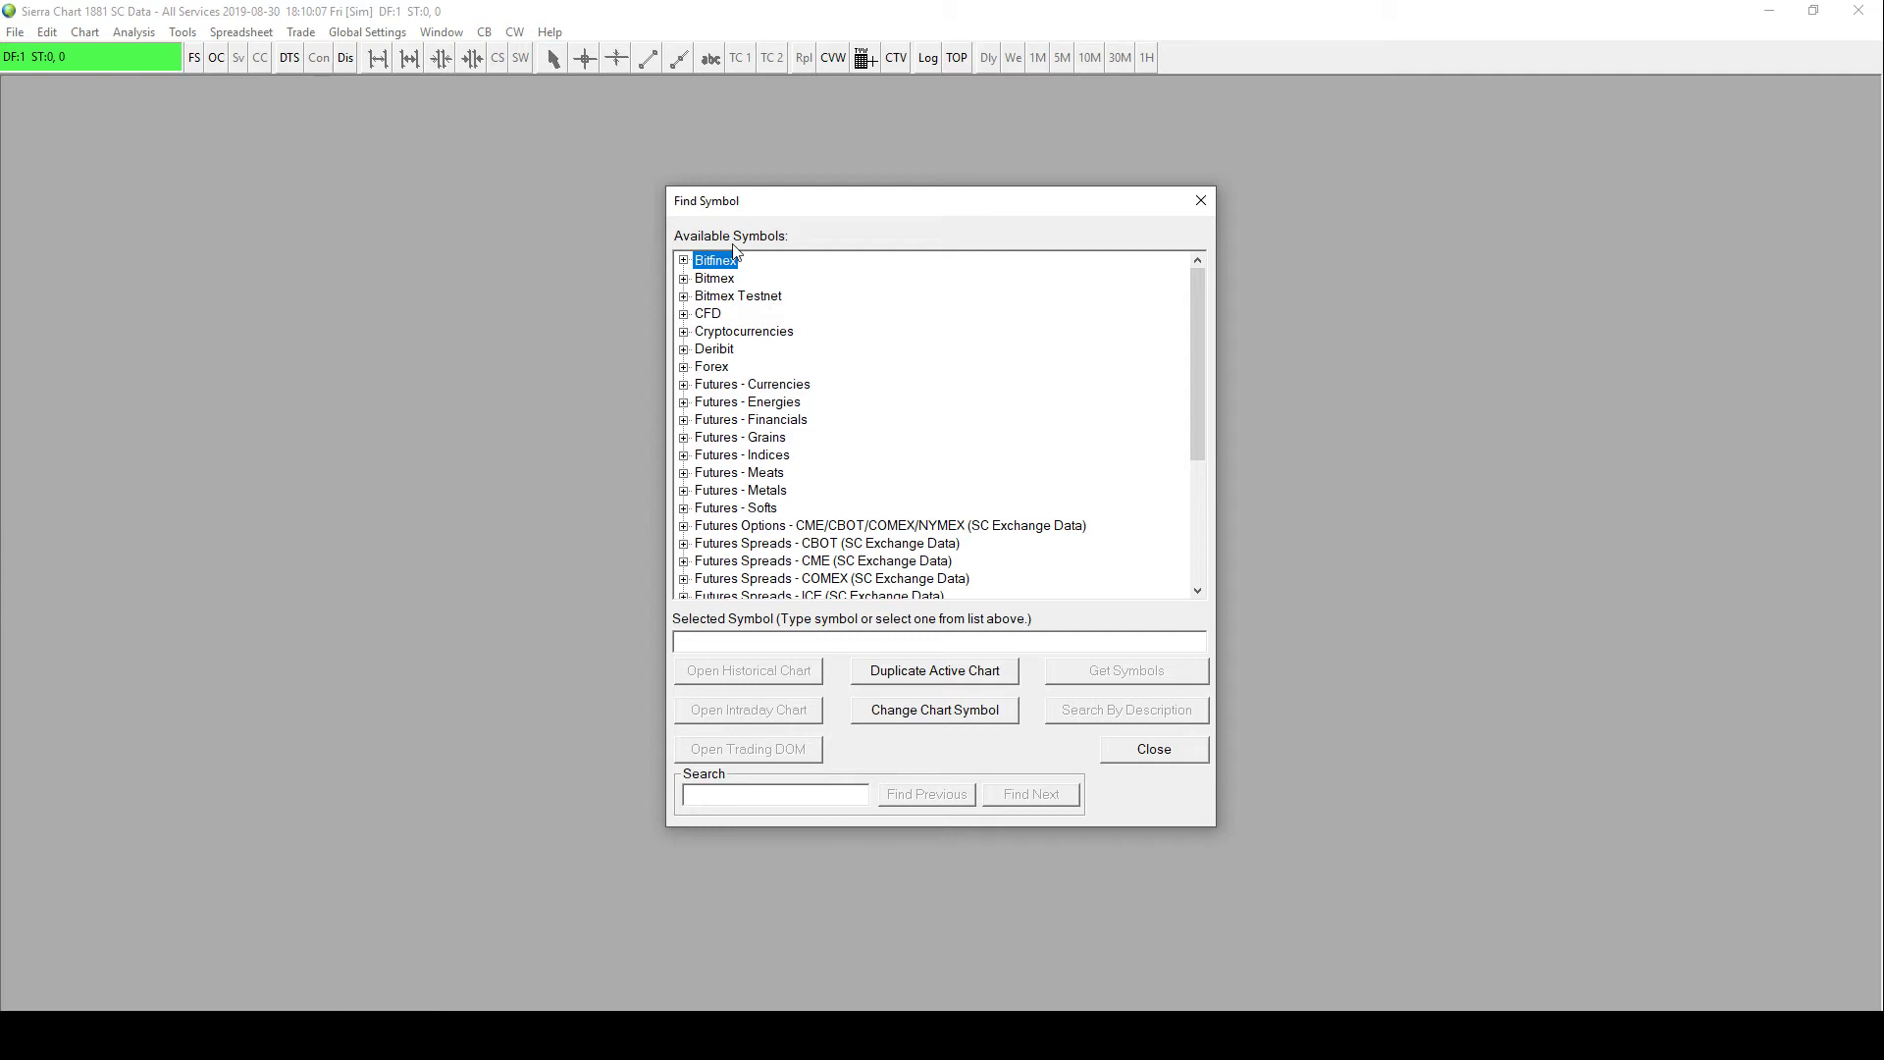
pyautogui.scroll(-2, 860, 376)
pyautogui.scroll(-2, 860, 376)
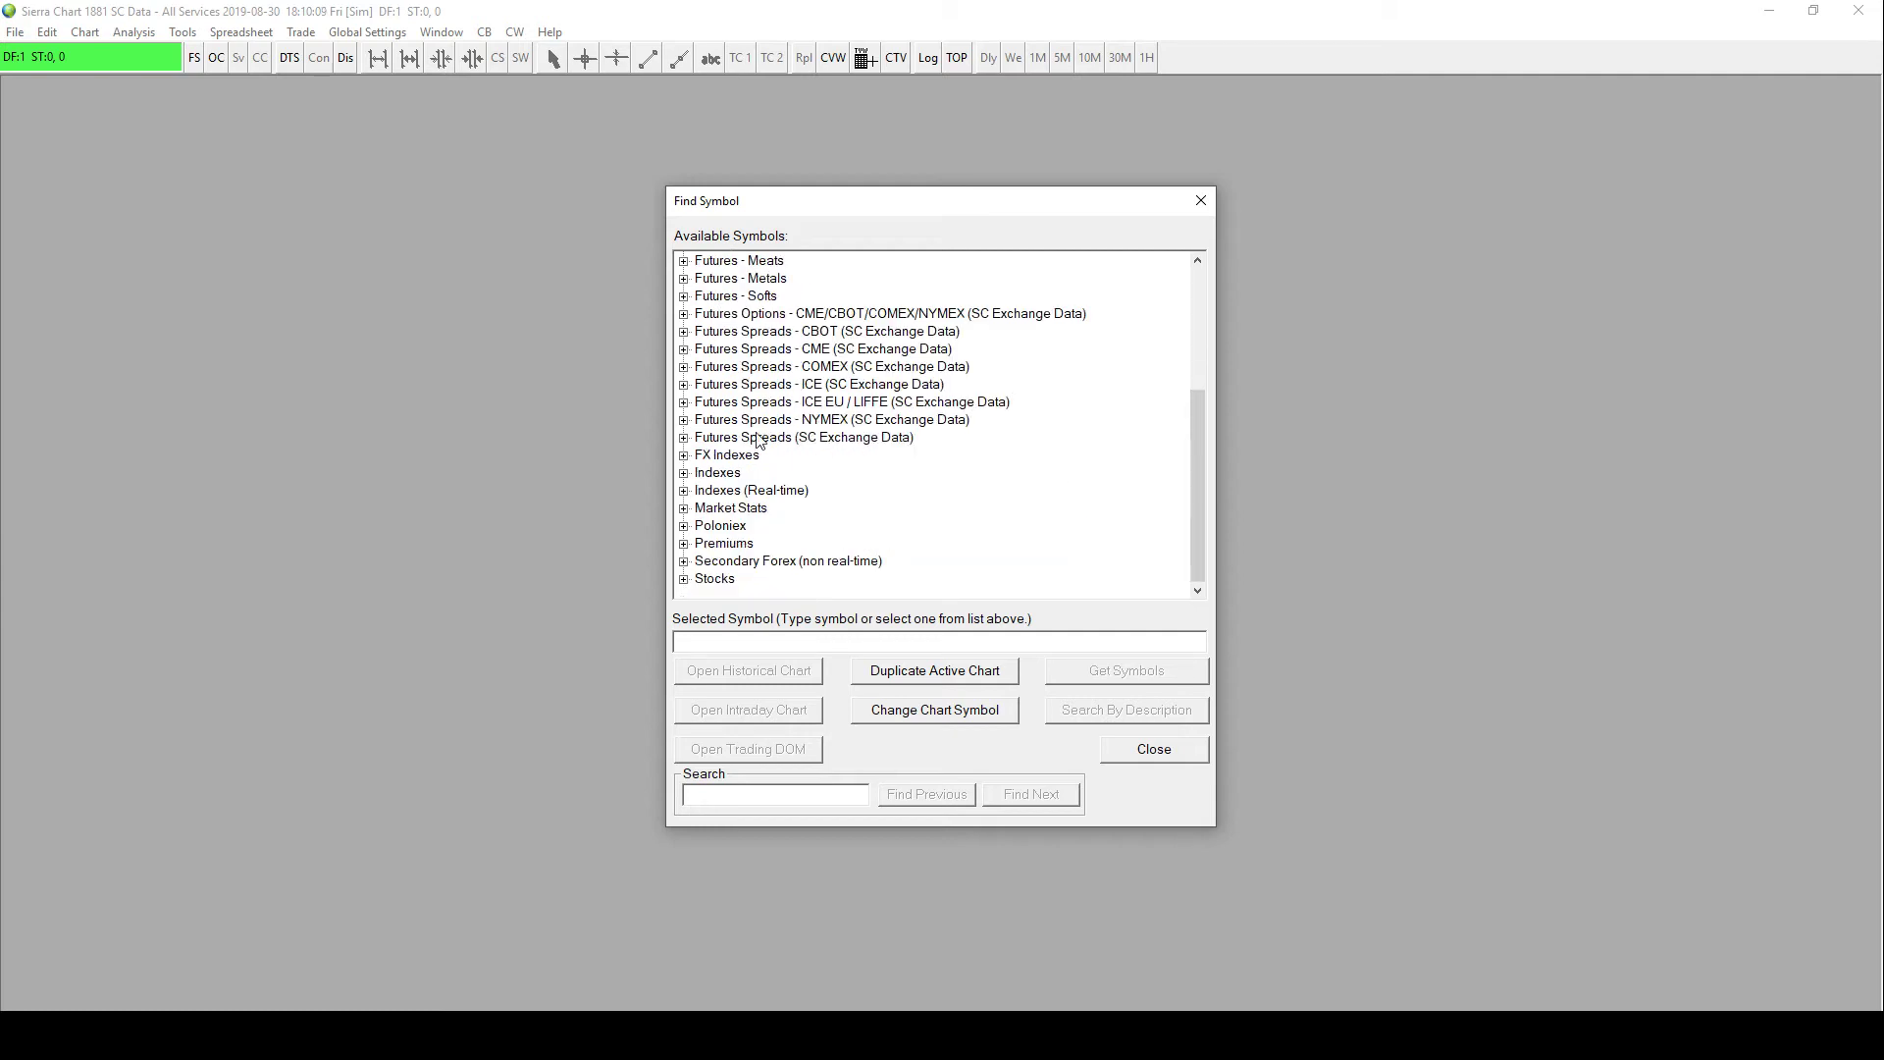
pyautogui.scroll(4, 747, 474)
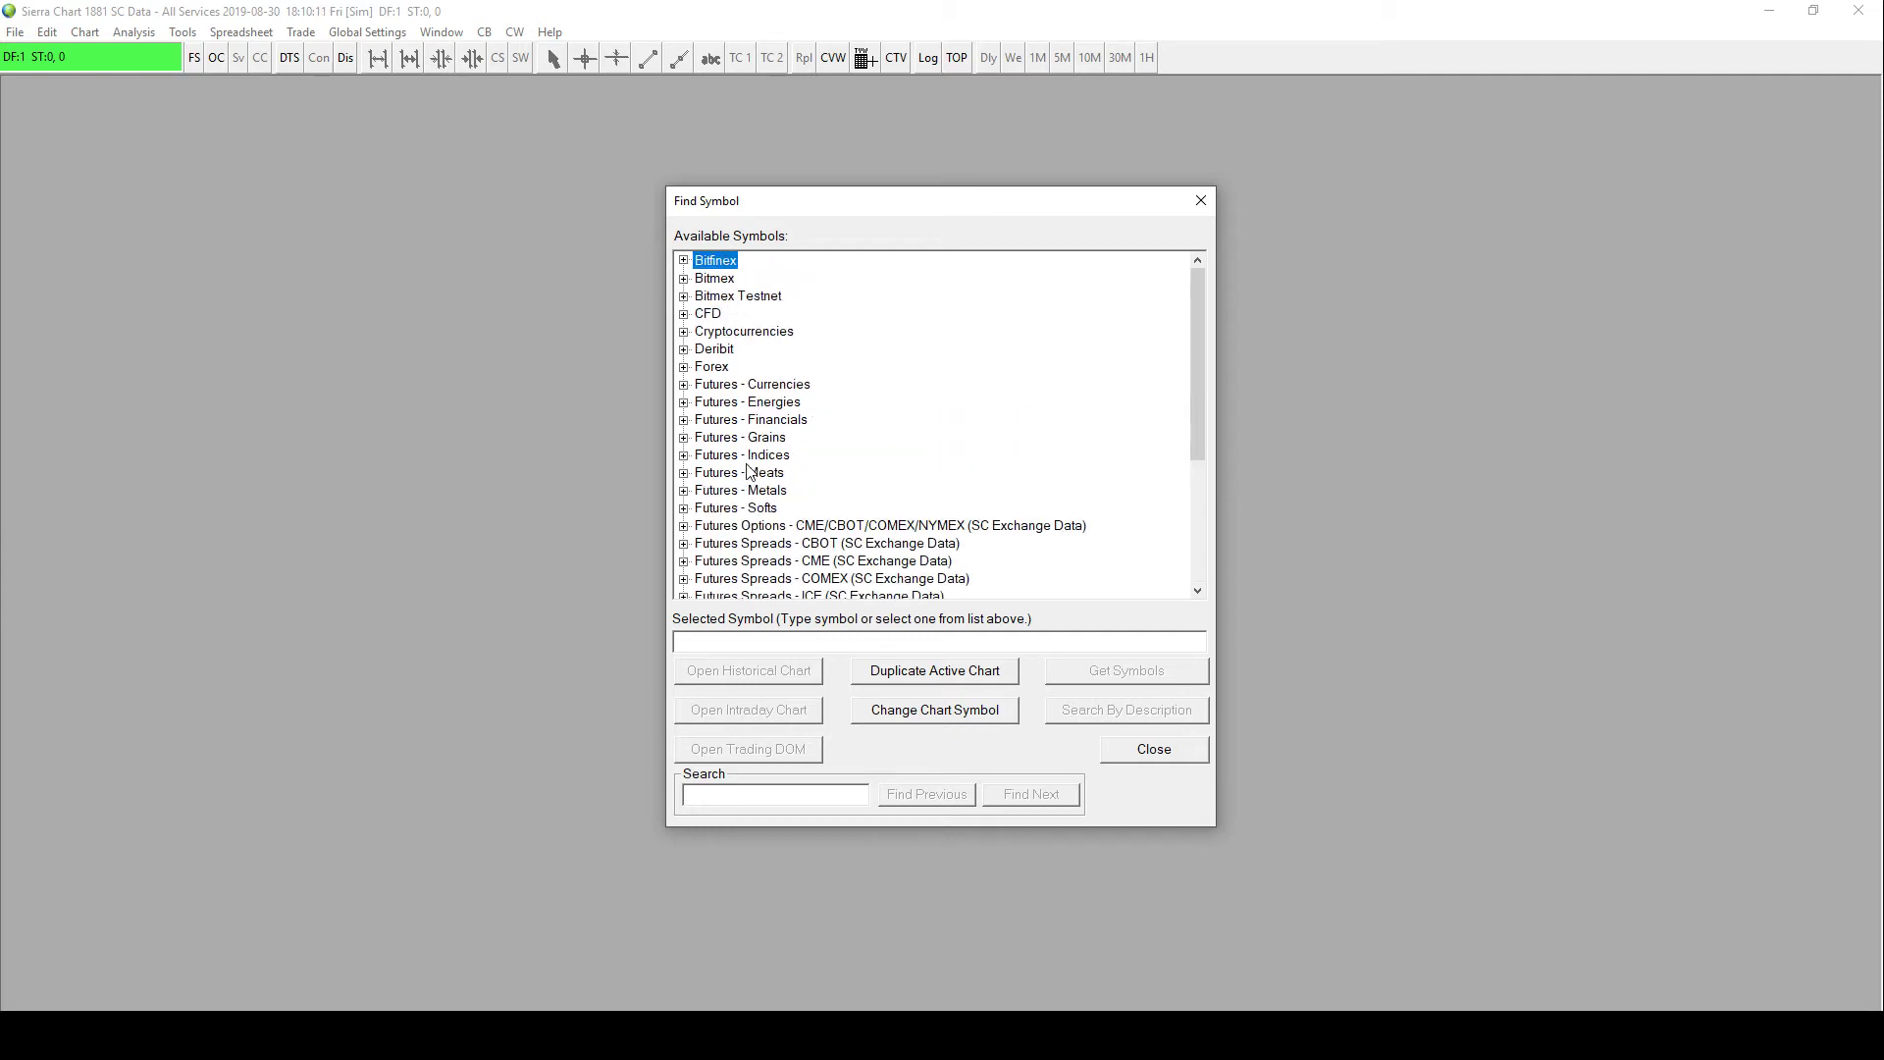
pyautogui.click(708, 314)
pyautogui.click(685, 315)
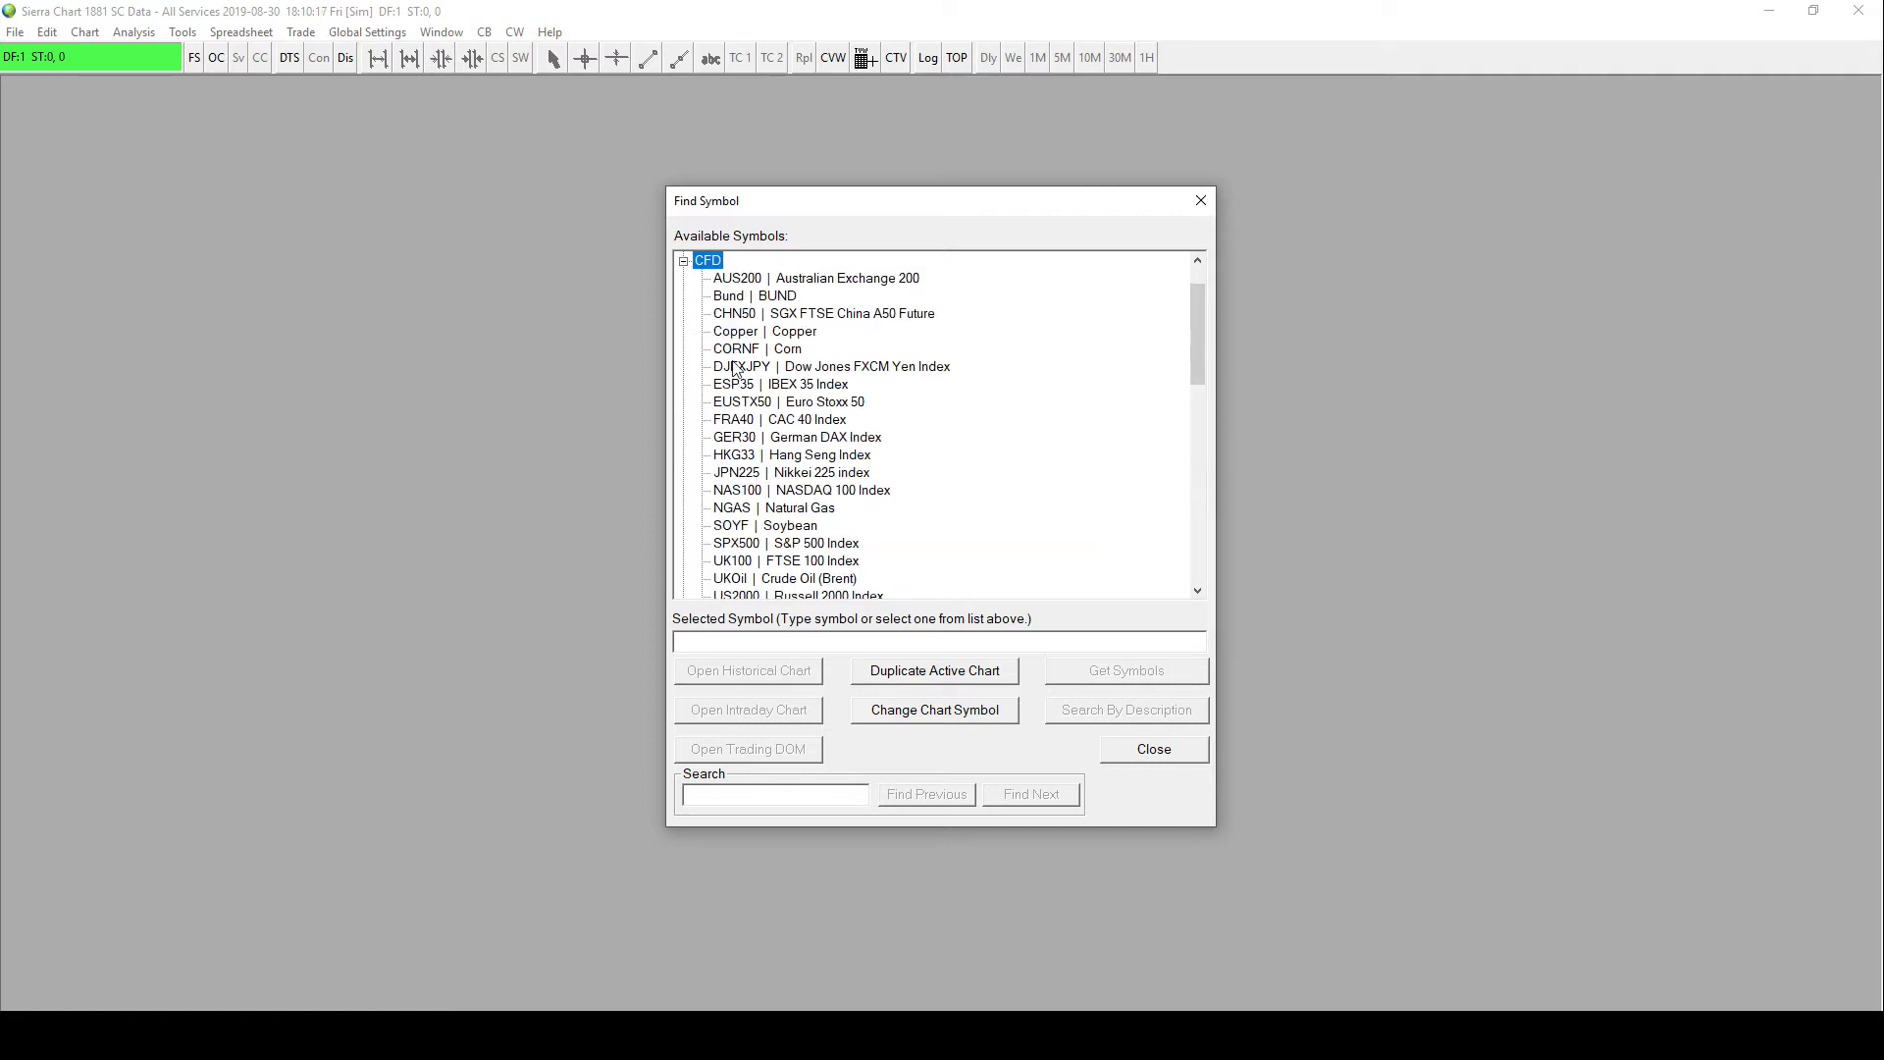
pyautogui.click(731, 439)
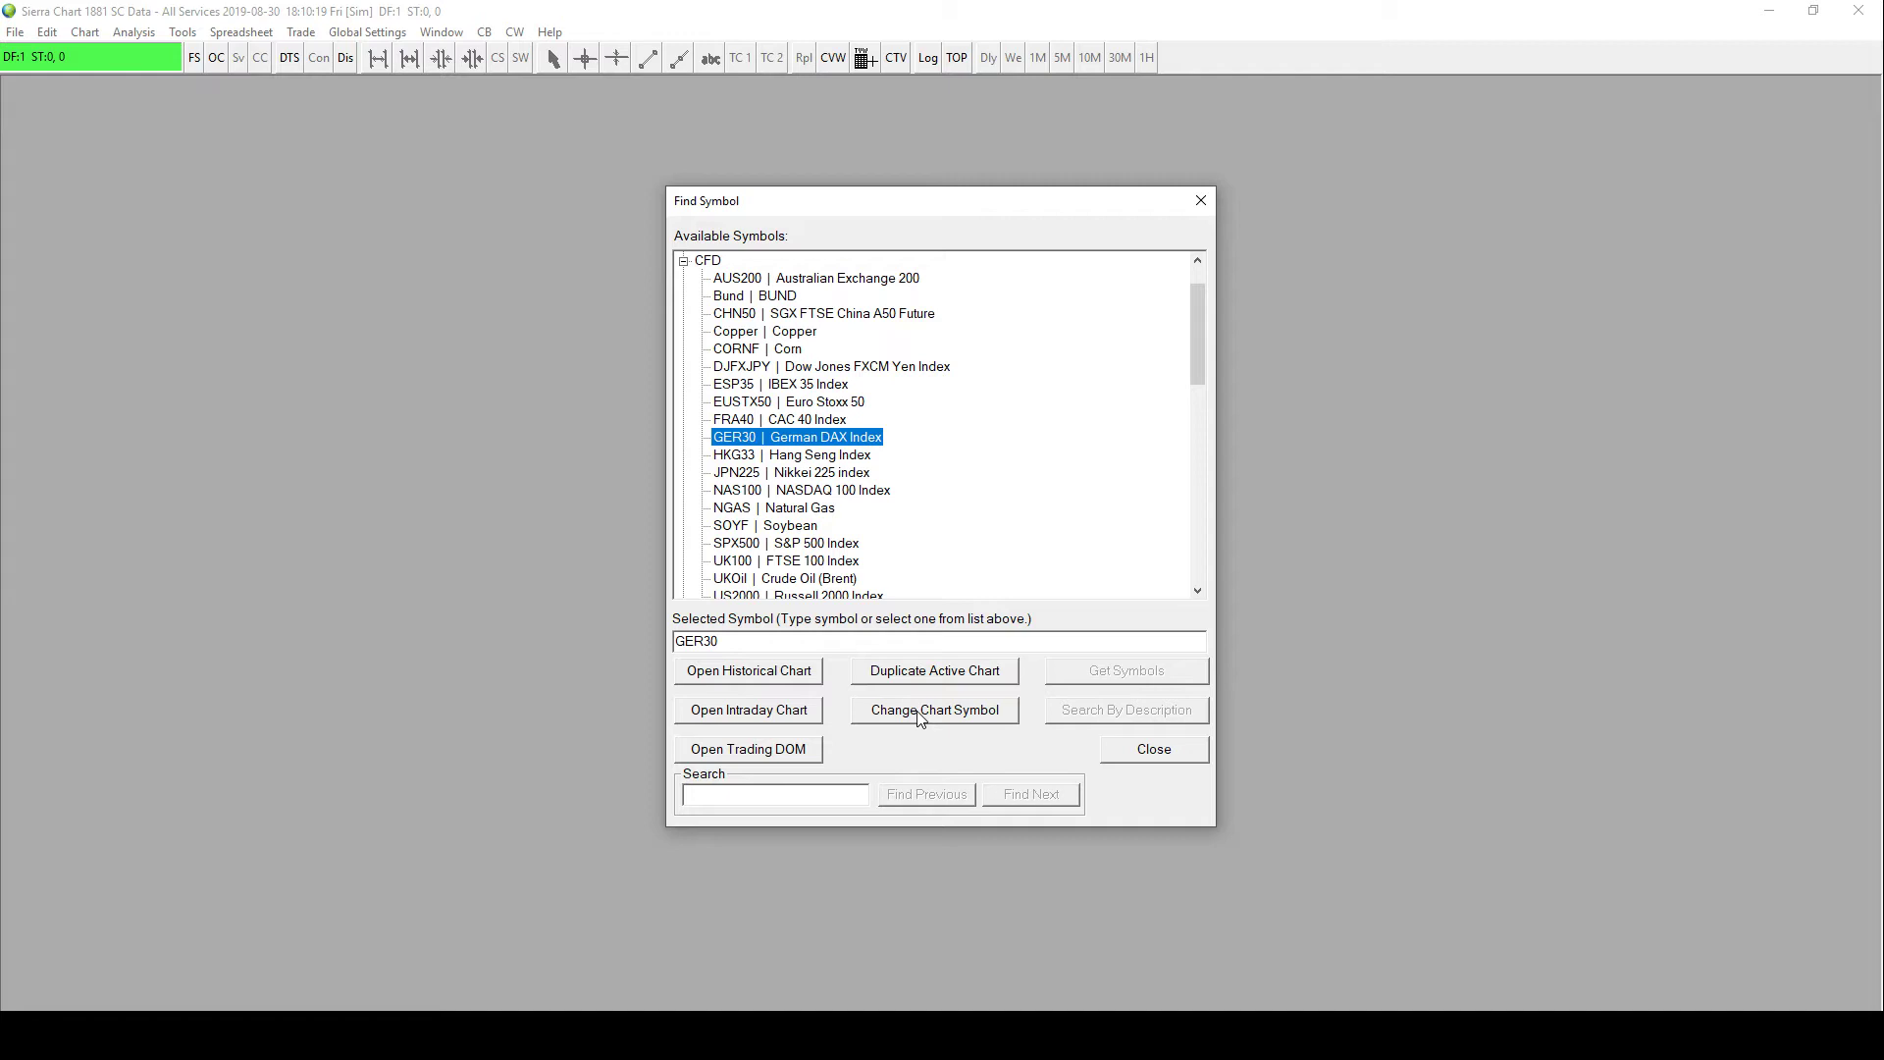
pyautogui.click(735, 716)
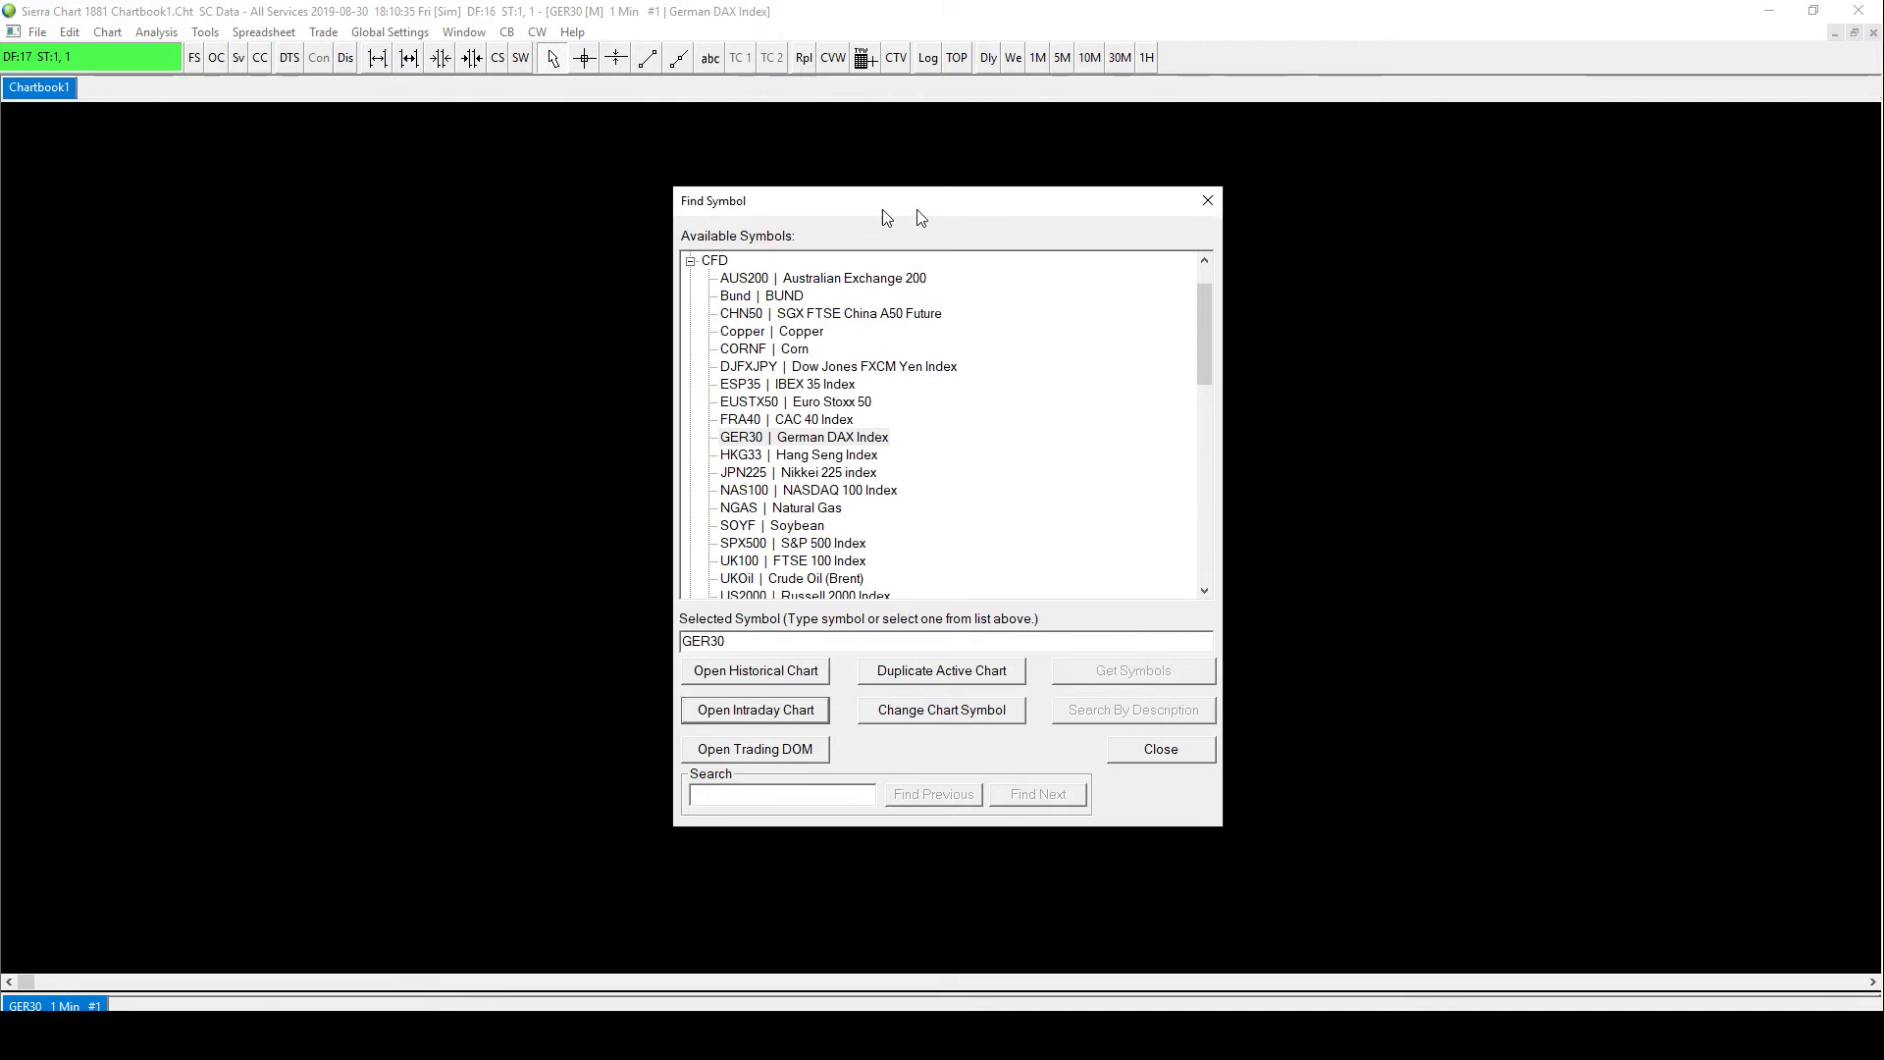
pyautogui.moveTo(880, 215); pyautogui.dragTo(921, 236)
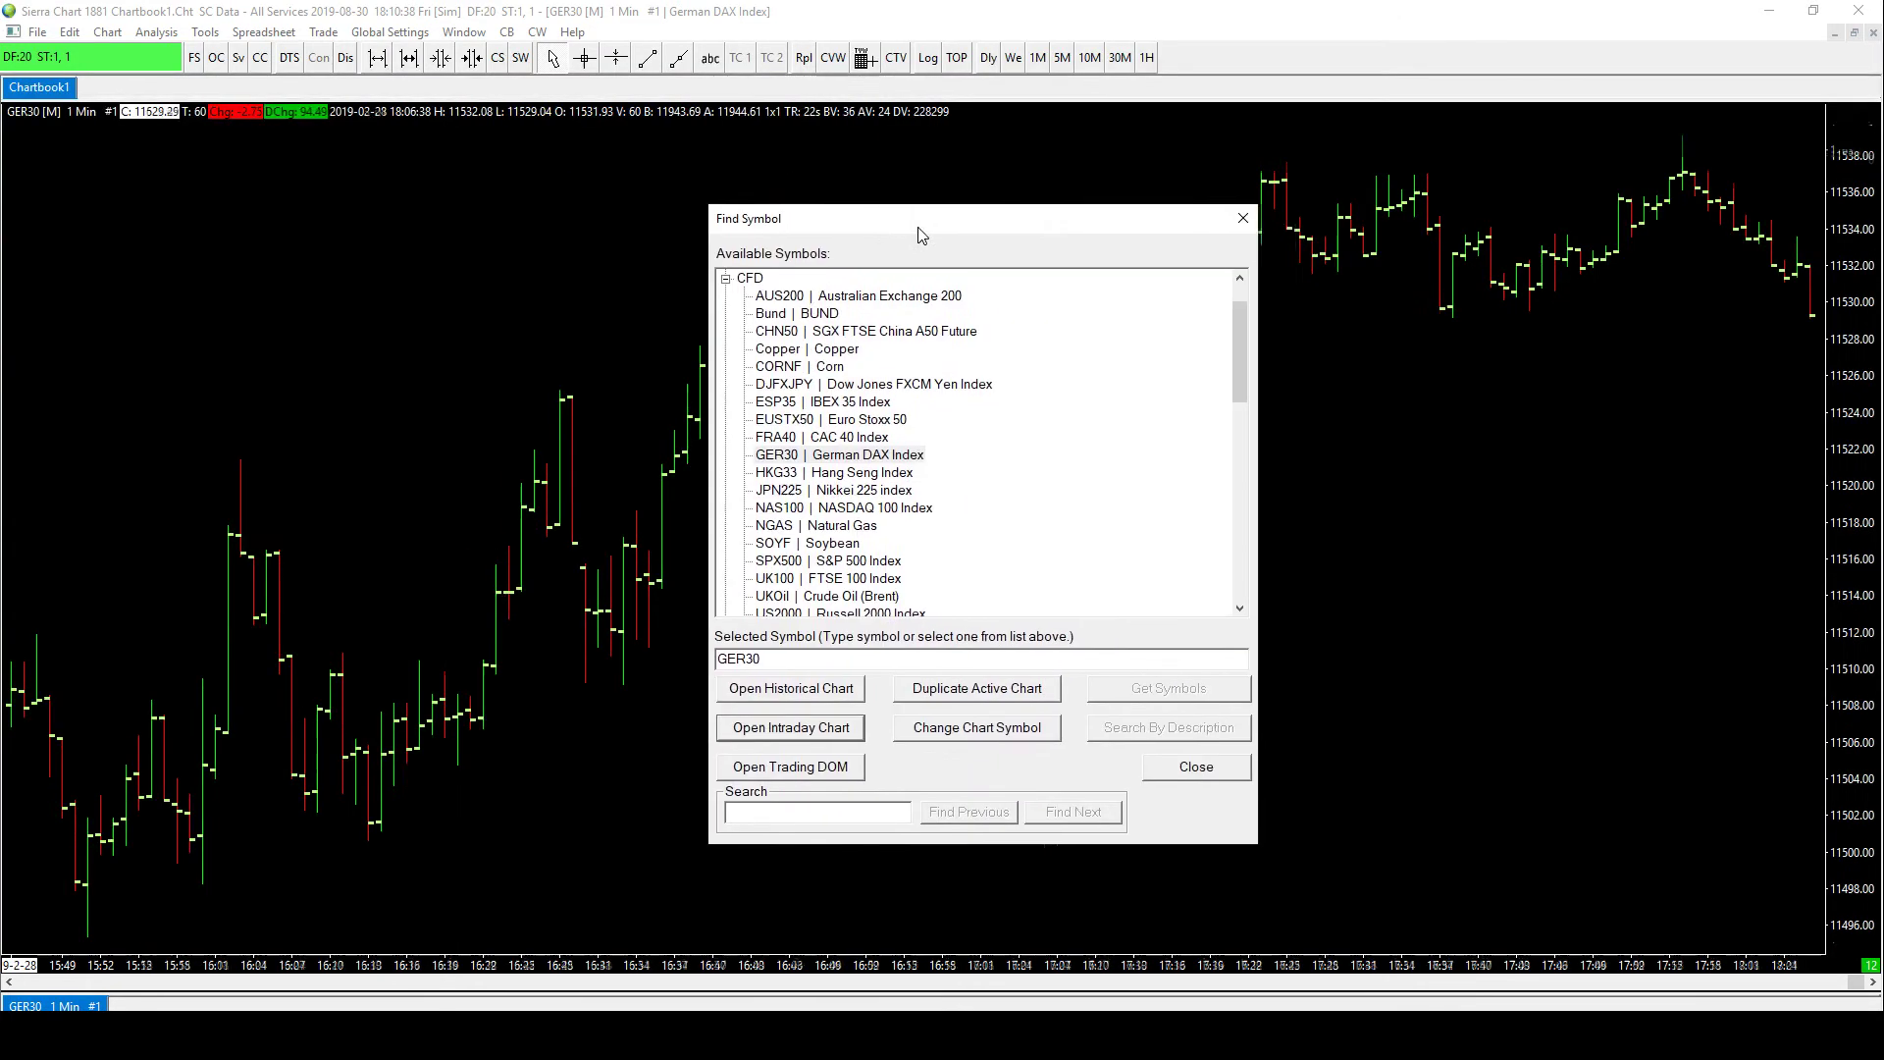
pyautogui.click(1242, 218)
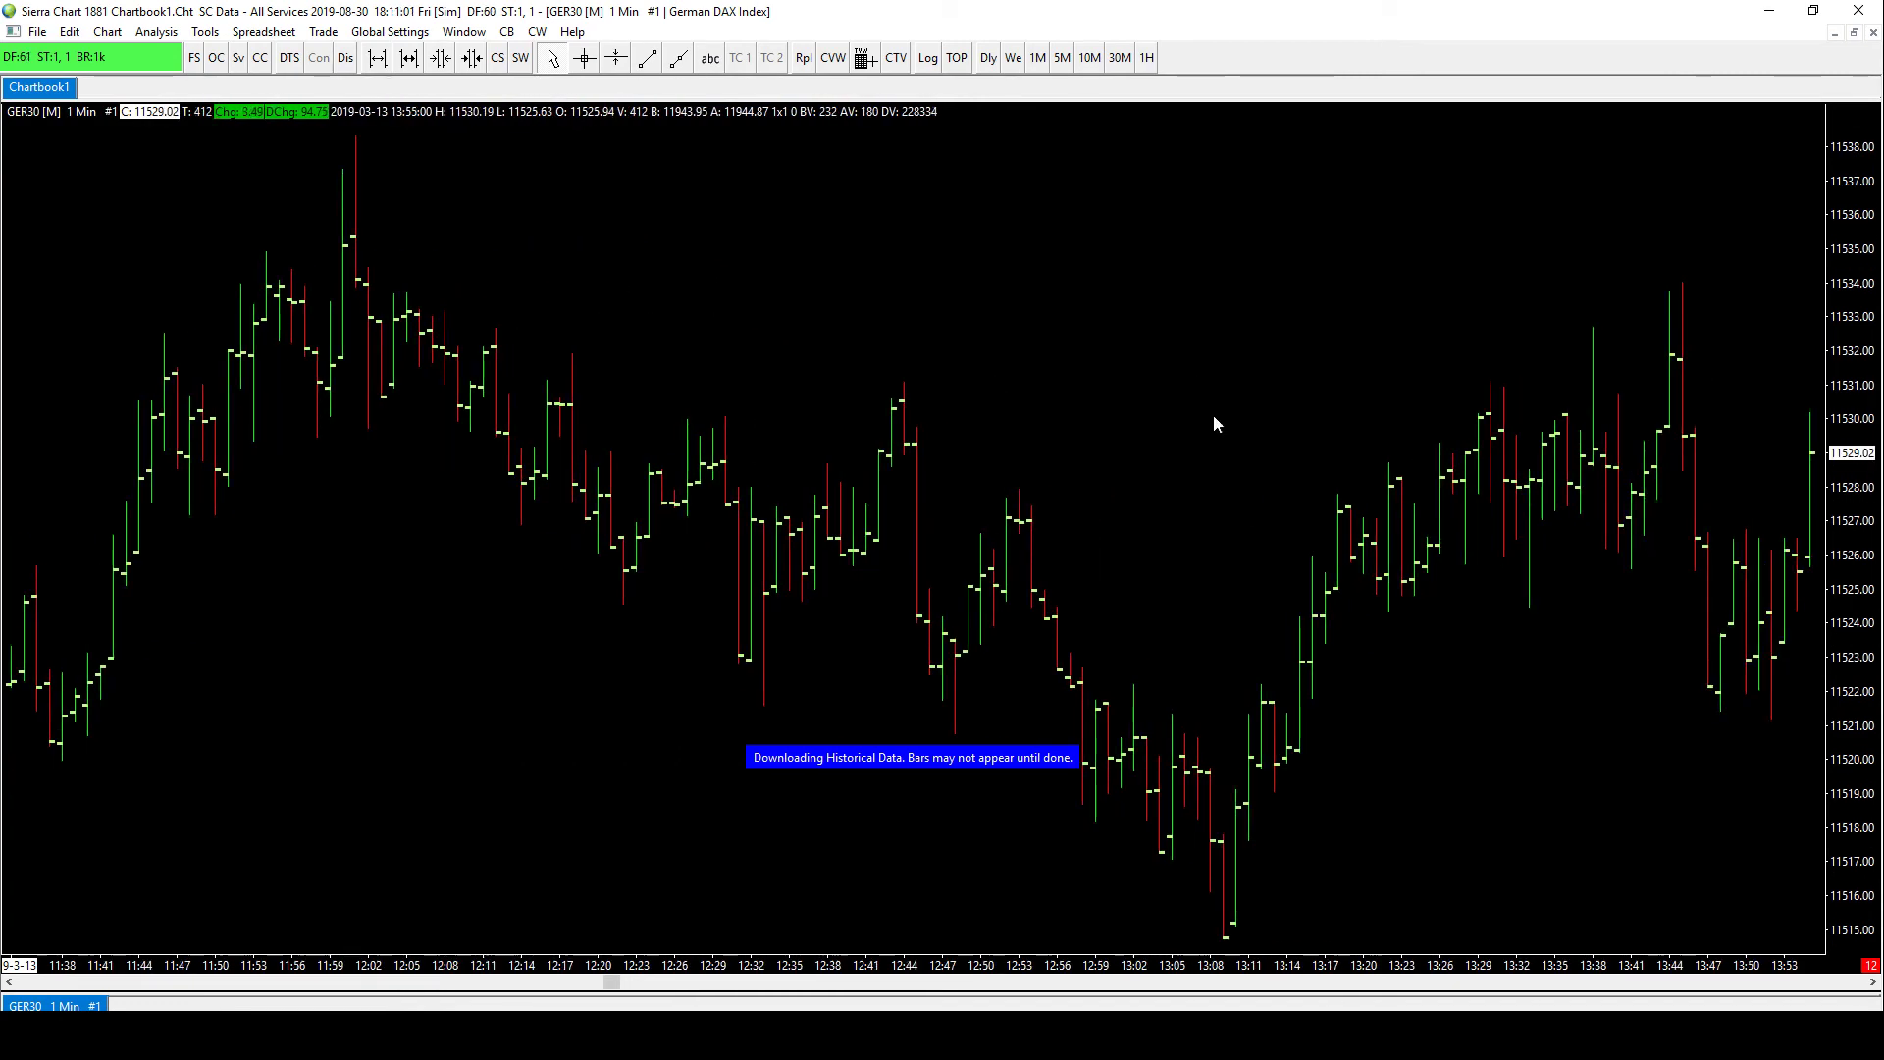
pyautogui.rightClick(1091, 385)
pyautogui.click(815, 356)
pyautogui.rightClick(948, 447)
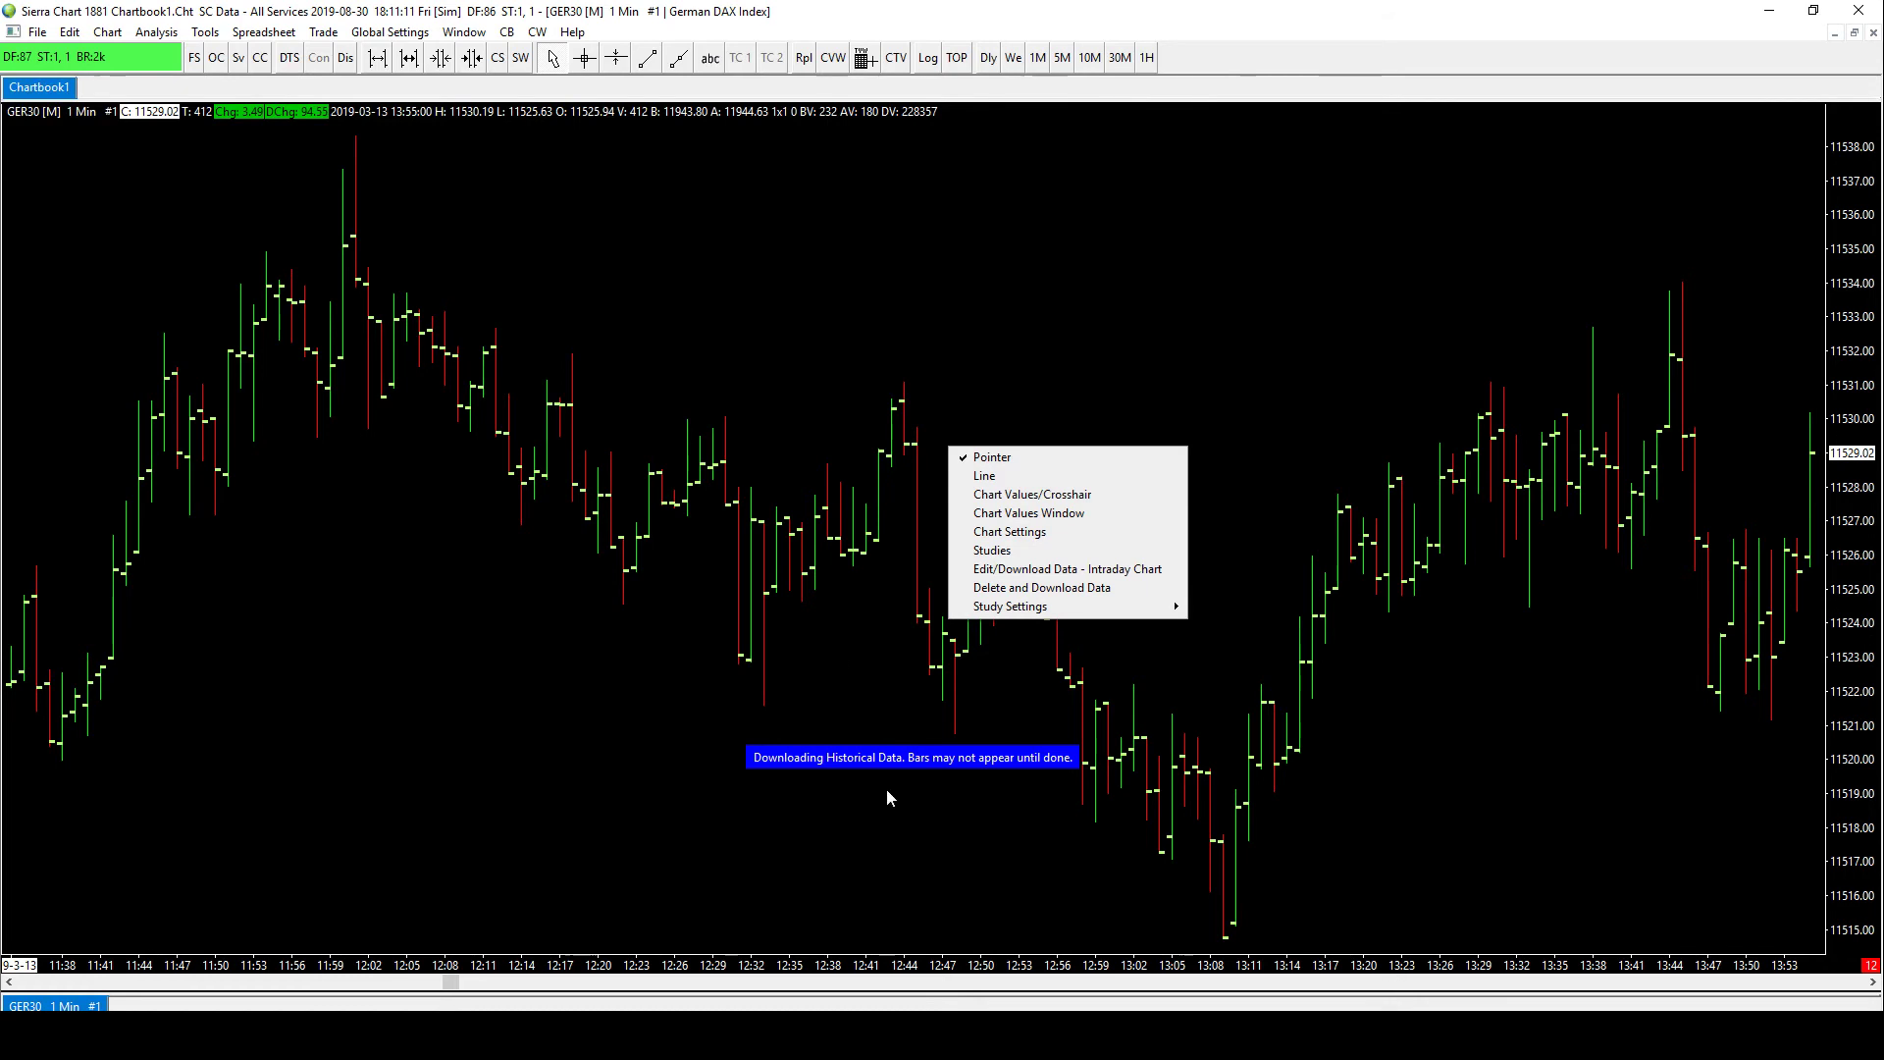
pyautogui.click(949, 975)
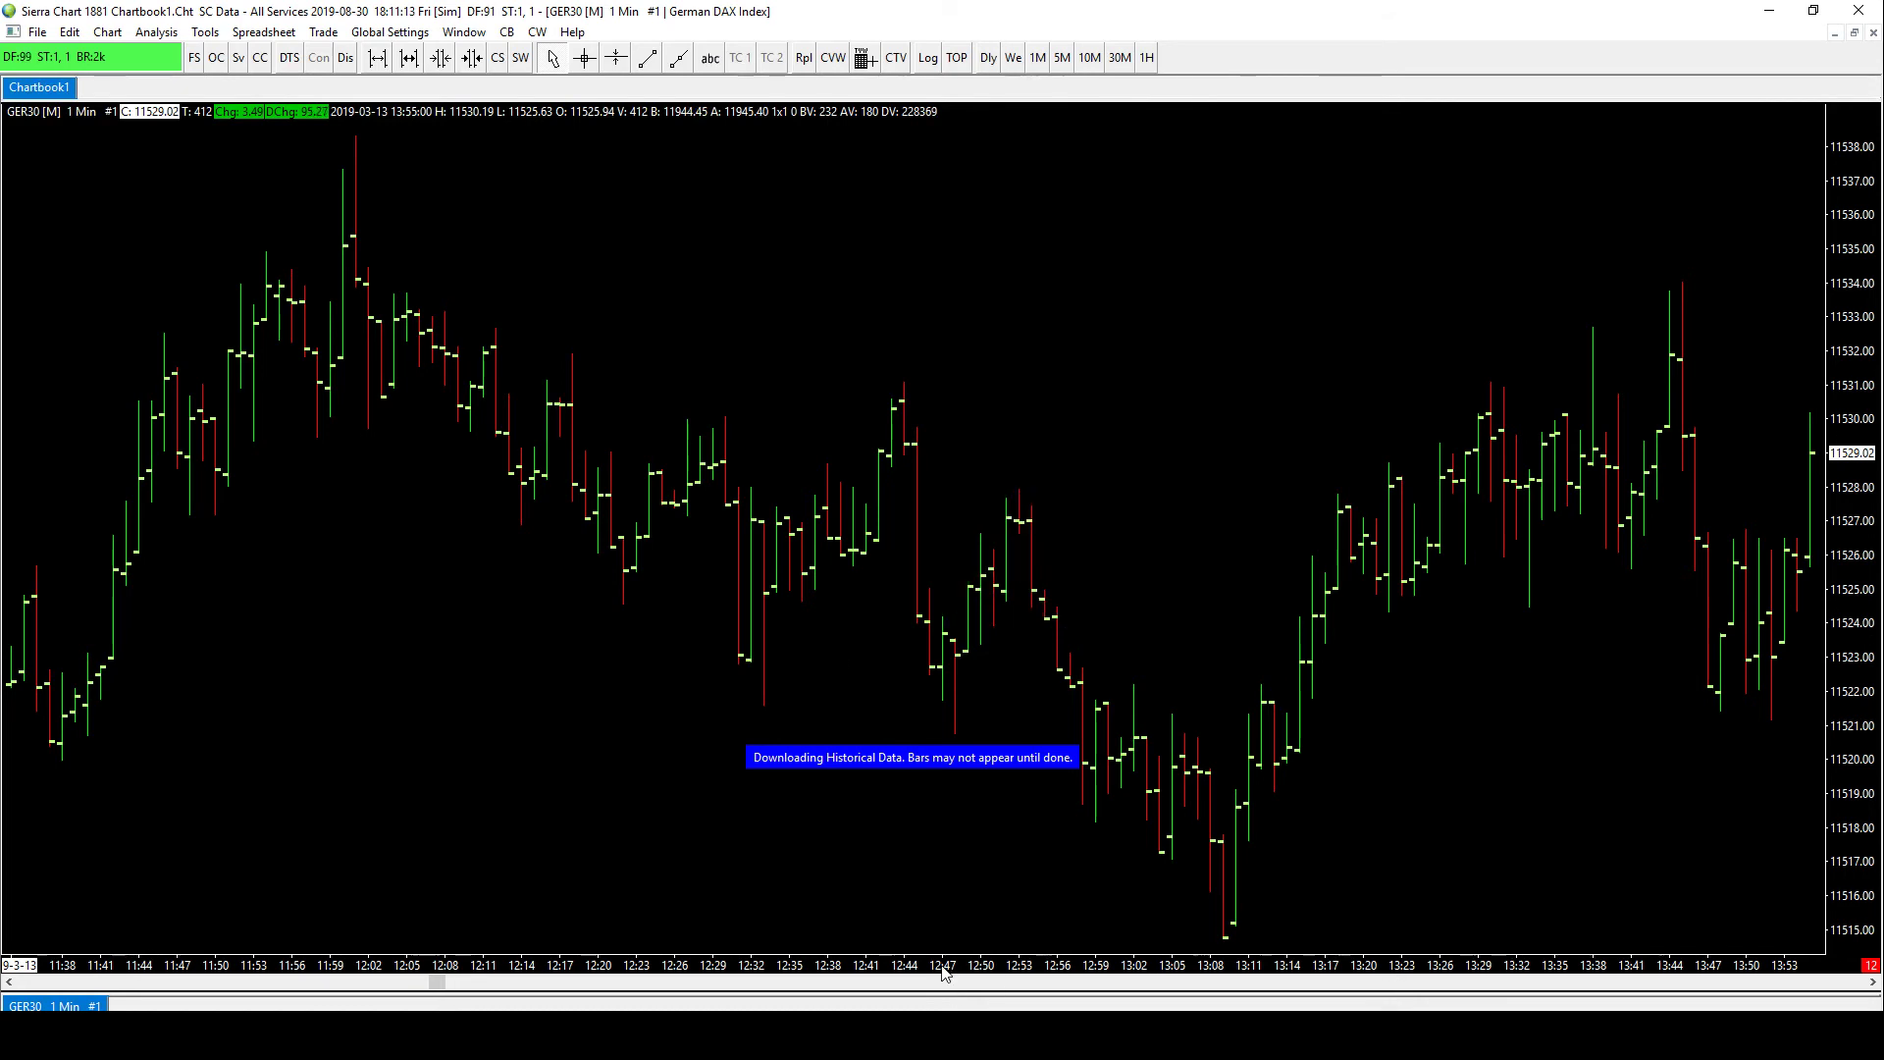
pyautogui.rightClick(1850, 347)
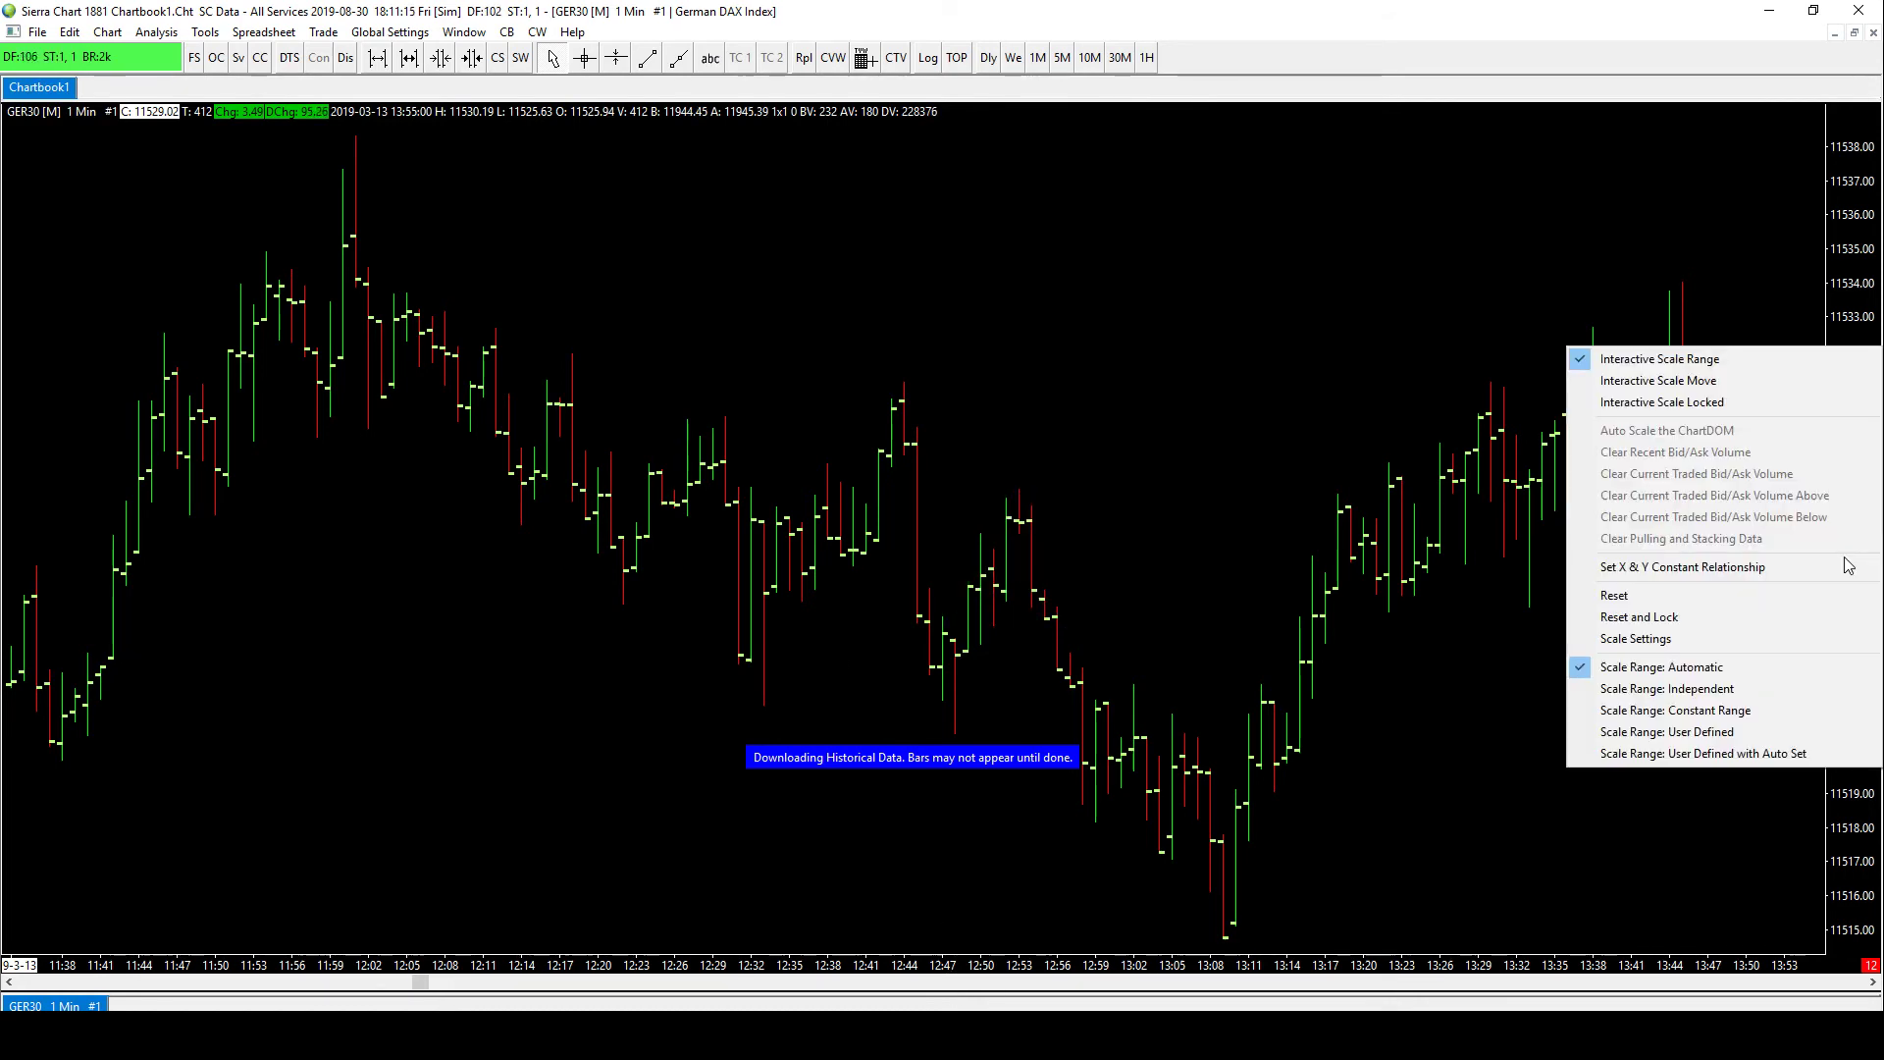
pyautogui.click(1546, 362)
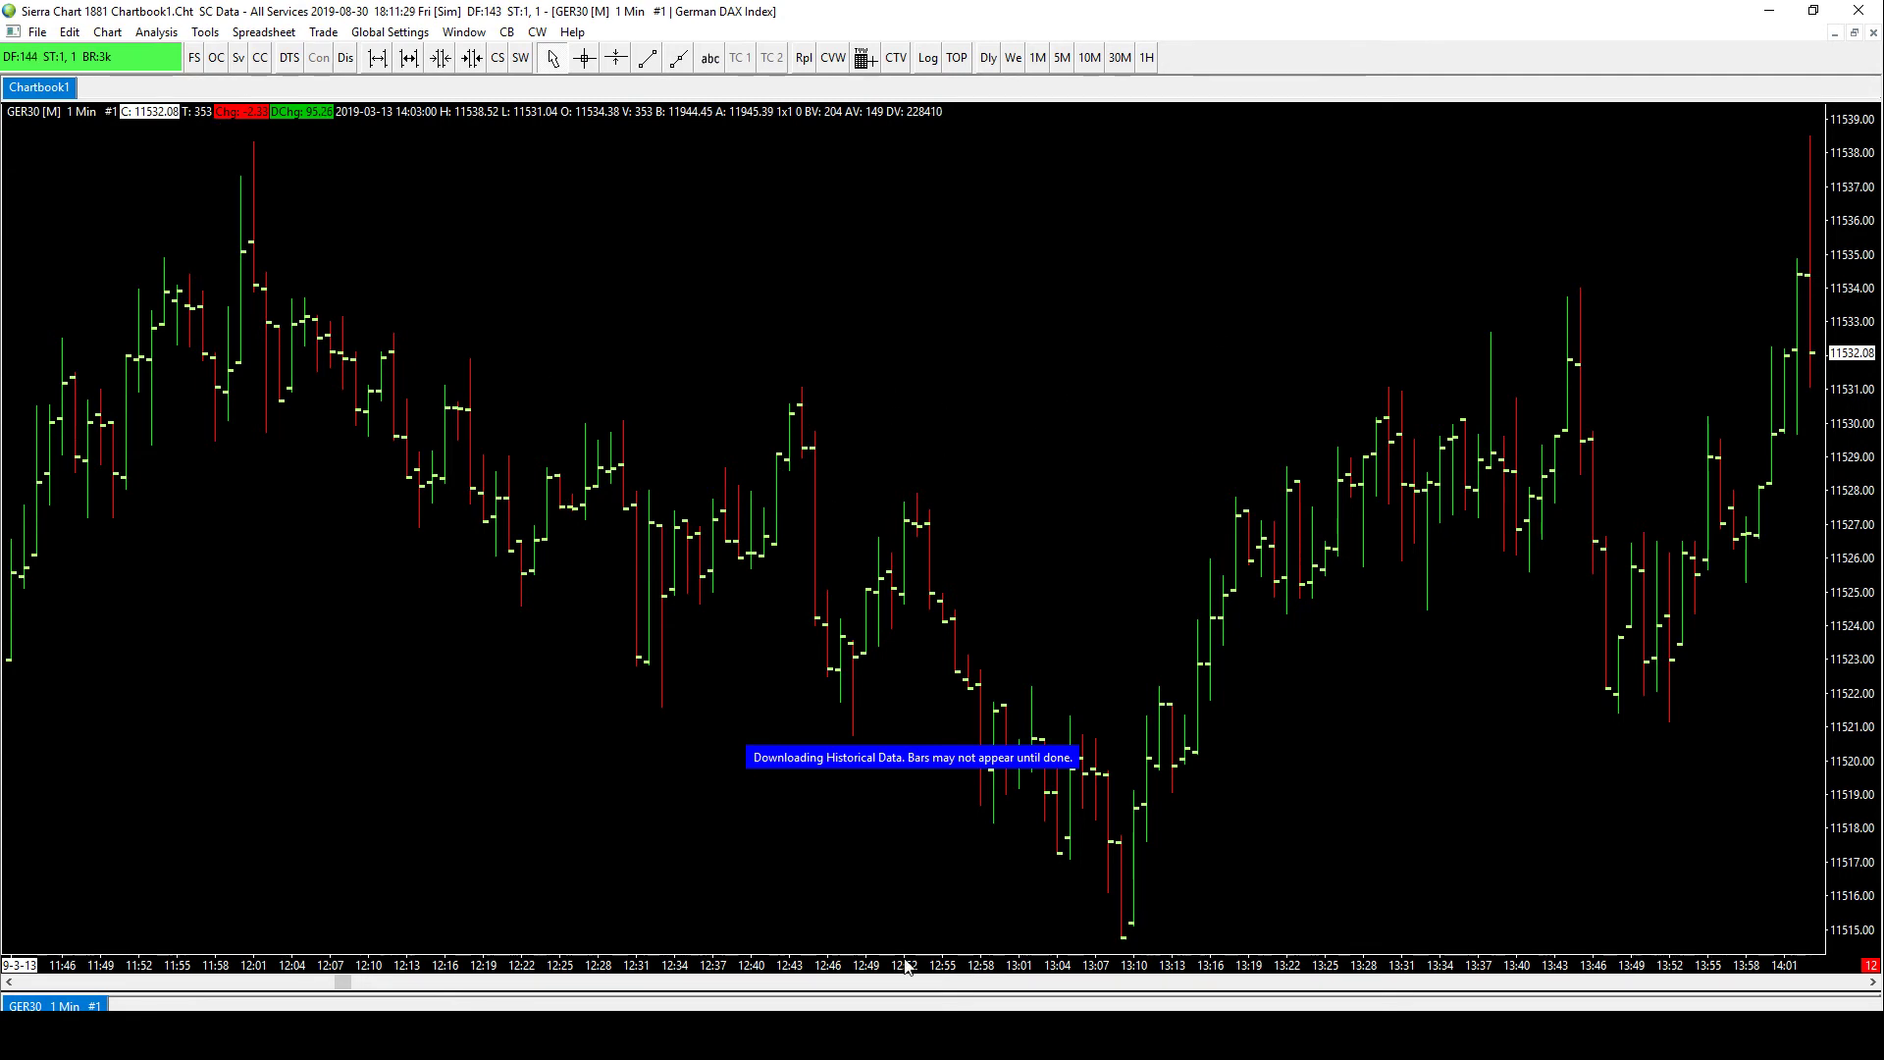
# - Compress the GER30 chart's time scale to fit more price bars on screen
pyautogui.moveTo(905, 971); pyautogui.dragTo(1453, 975)
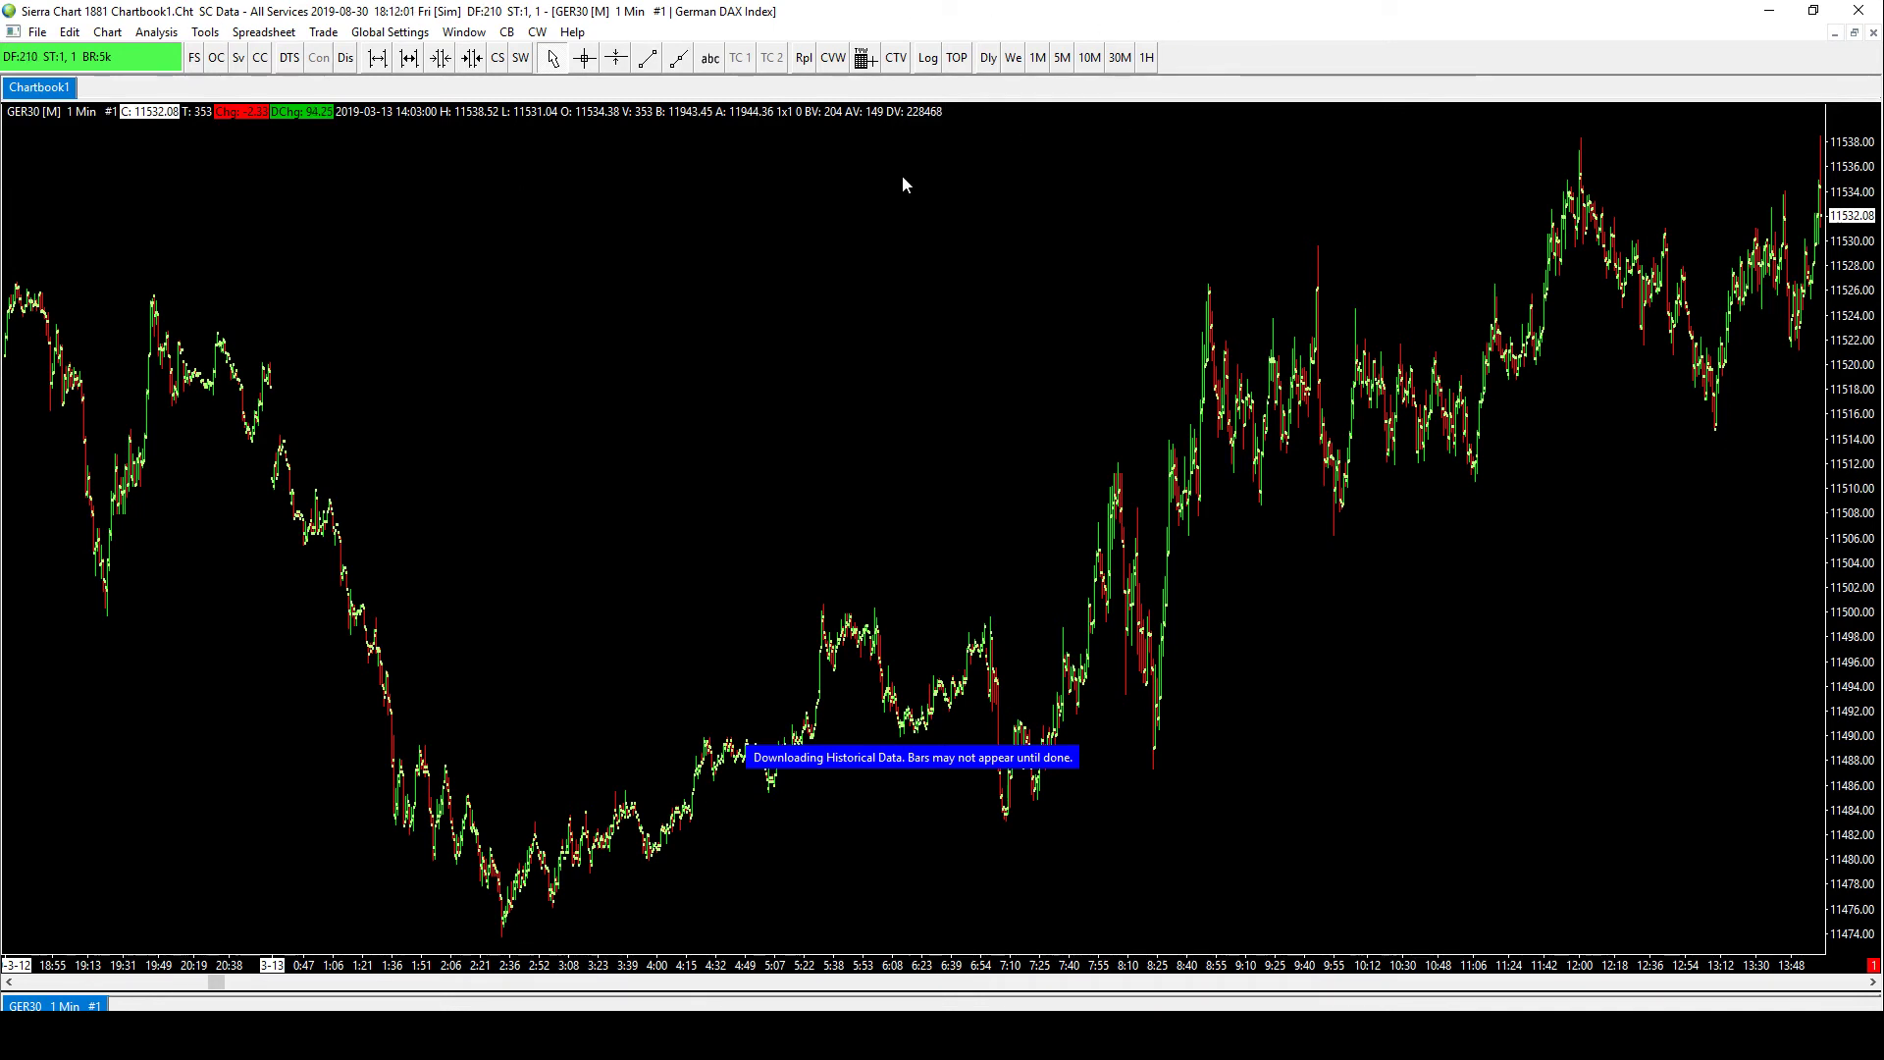
# - Look at the custom studies available for the chart, including DaxTrader_DTI, and close the study dialogs and Message Log without adding any
pyautogui.rightClick(683, 274)
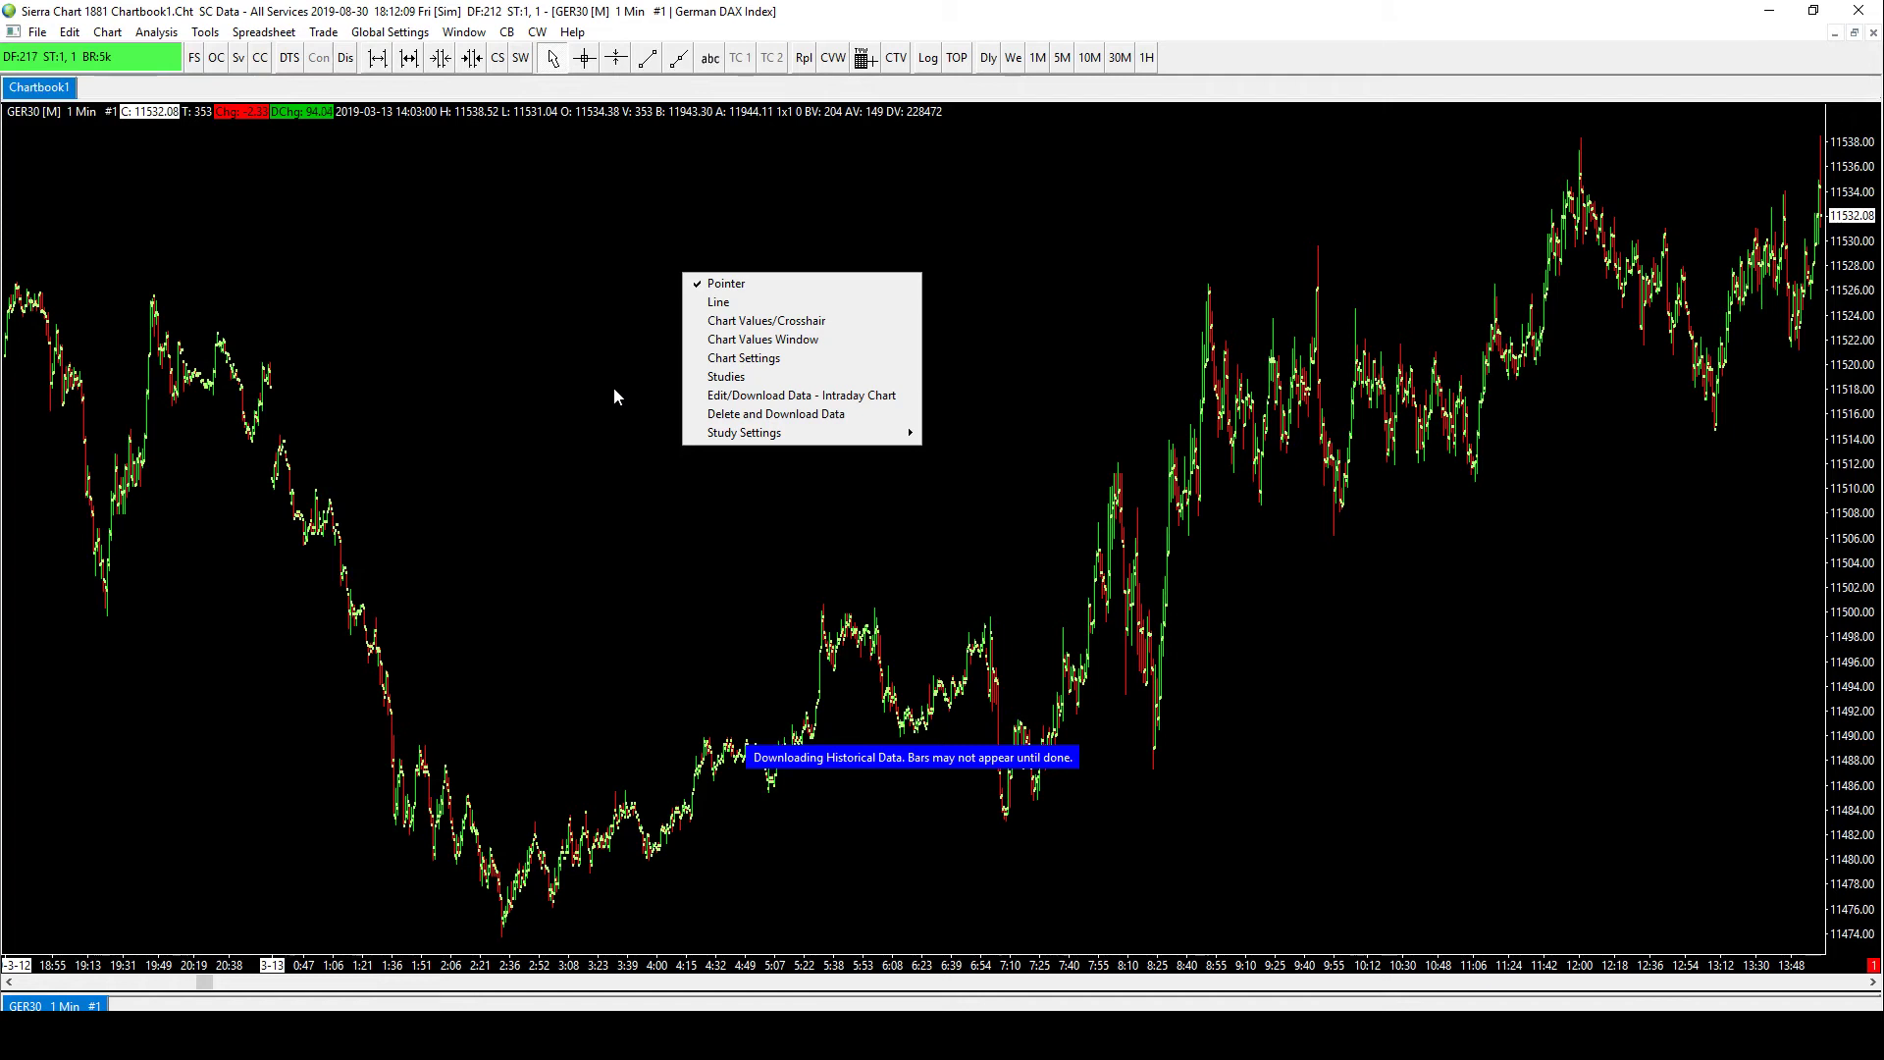
pyautogui.click(768, 385)
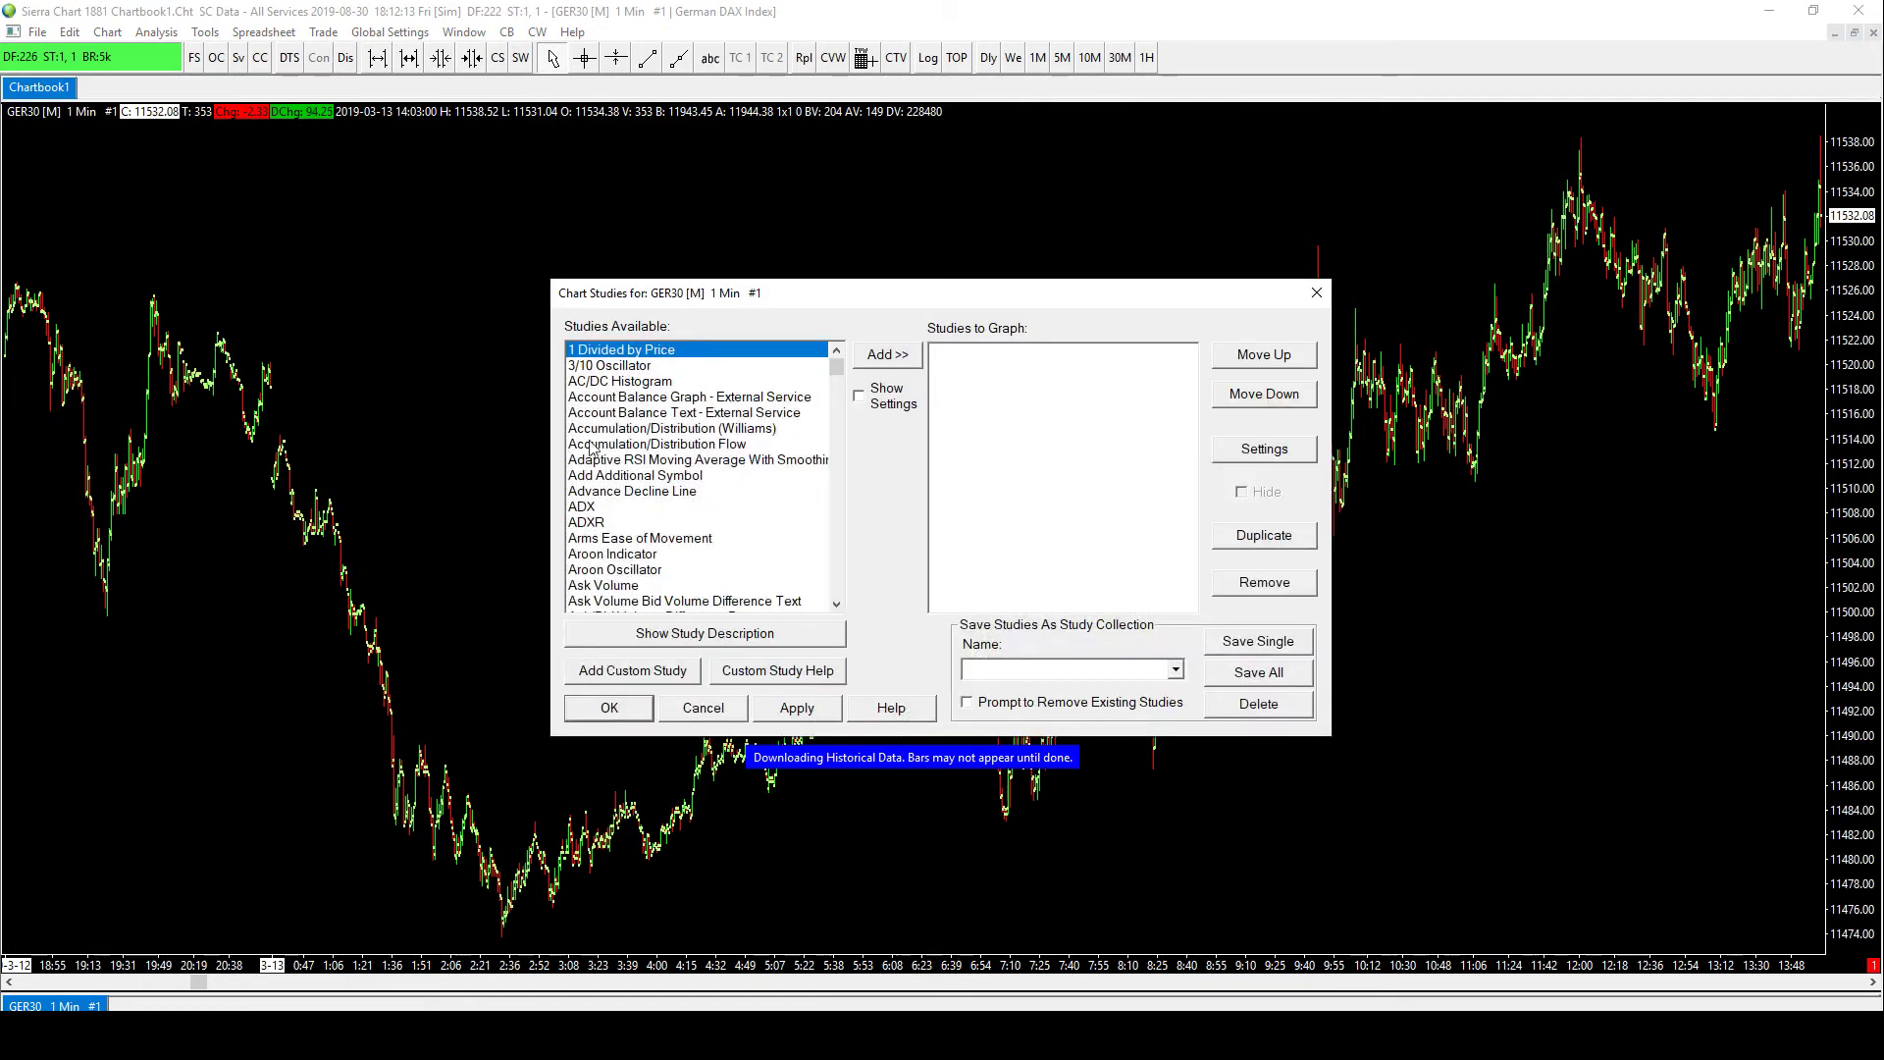
pyautogui.click(638, 675)
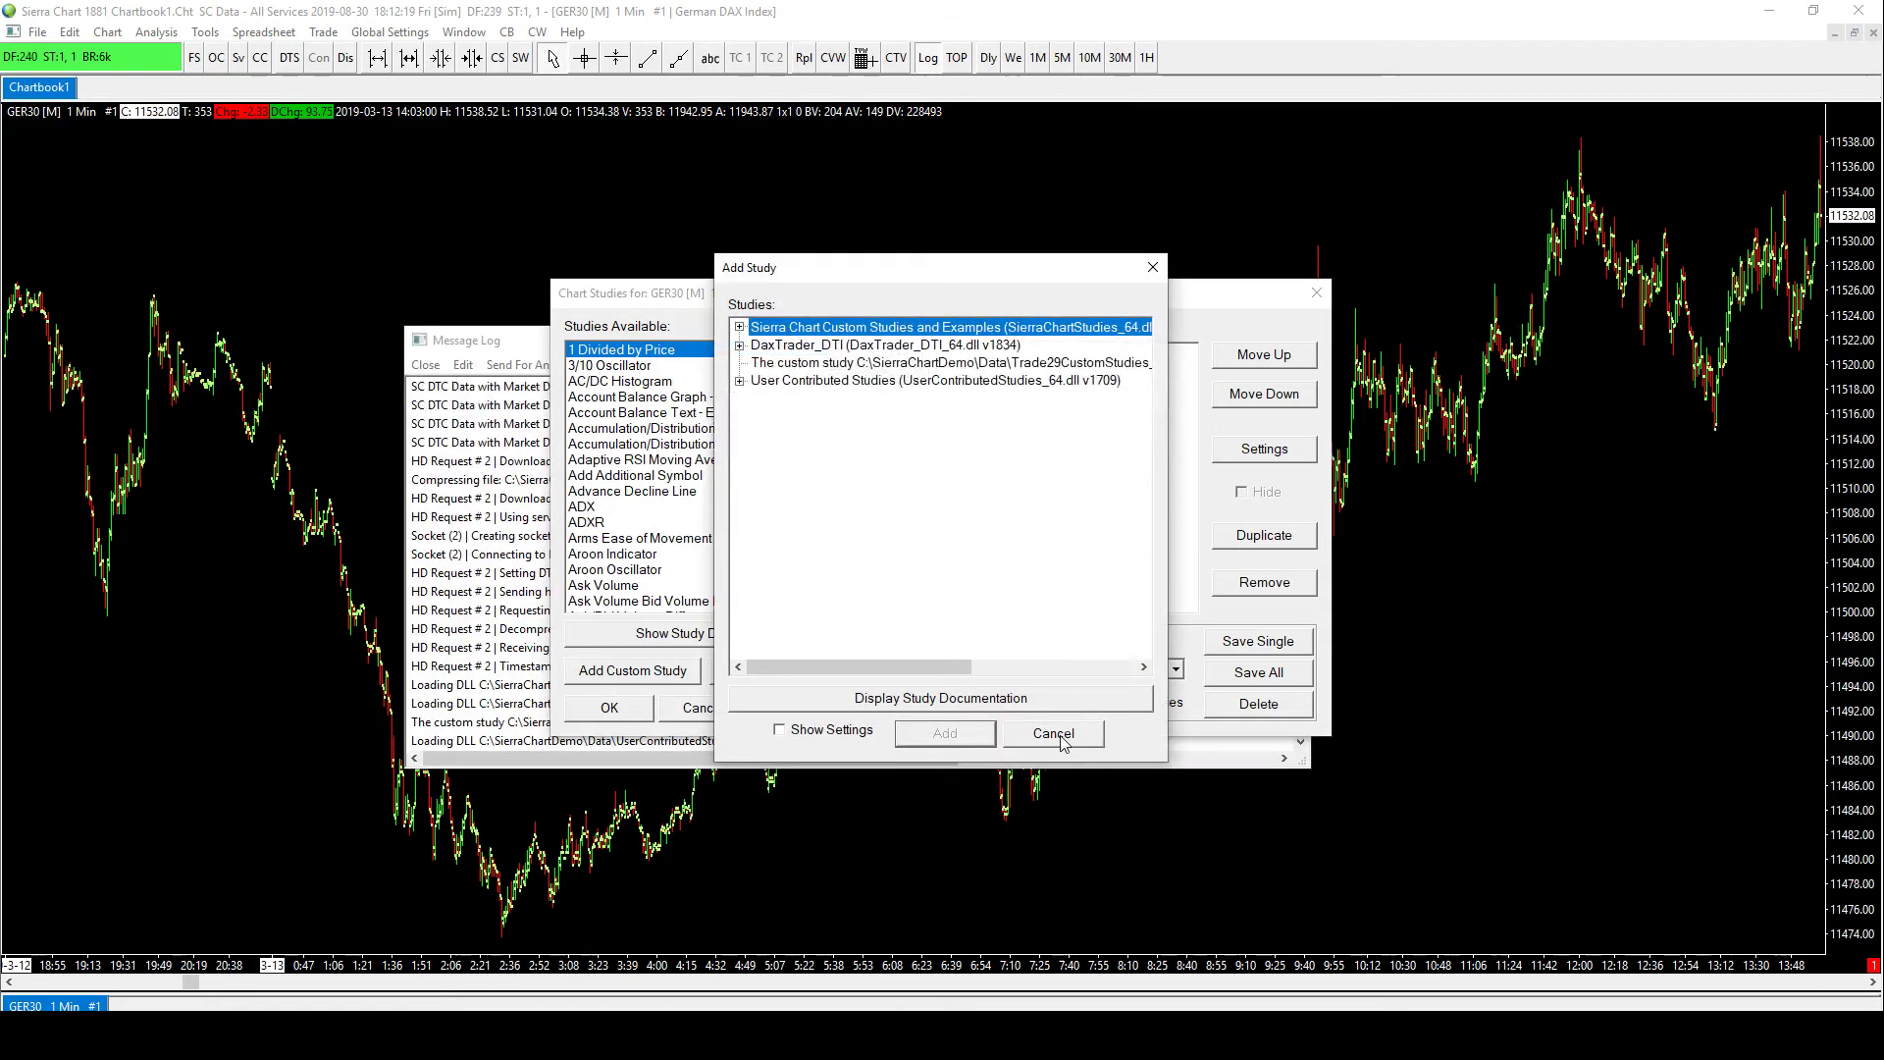
pyautogui.click(834, 346)
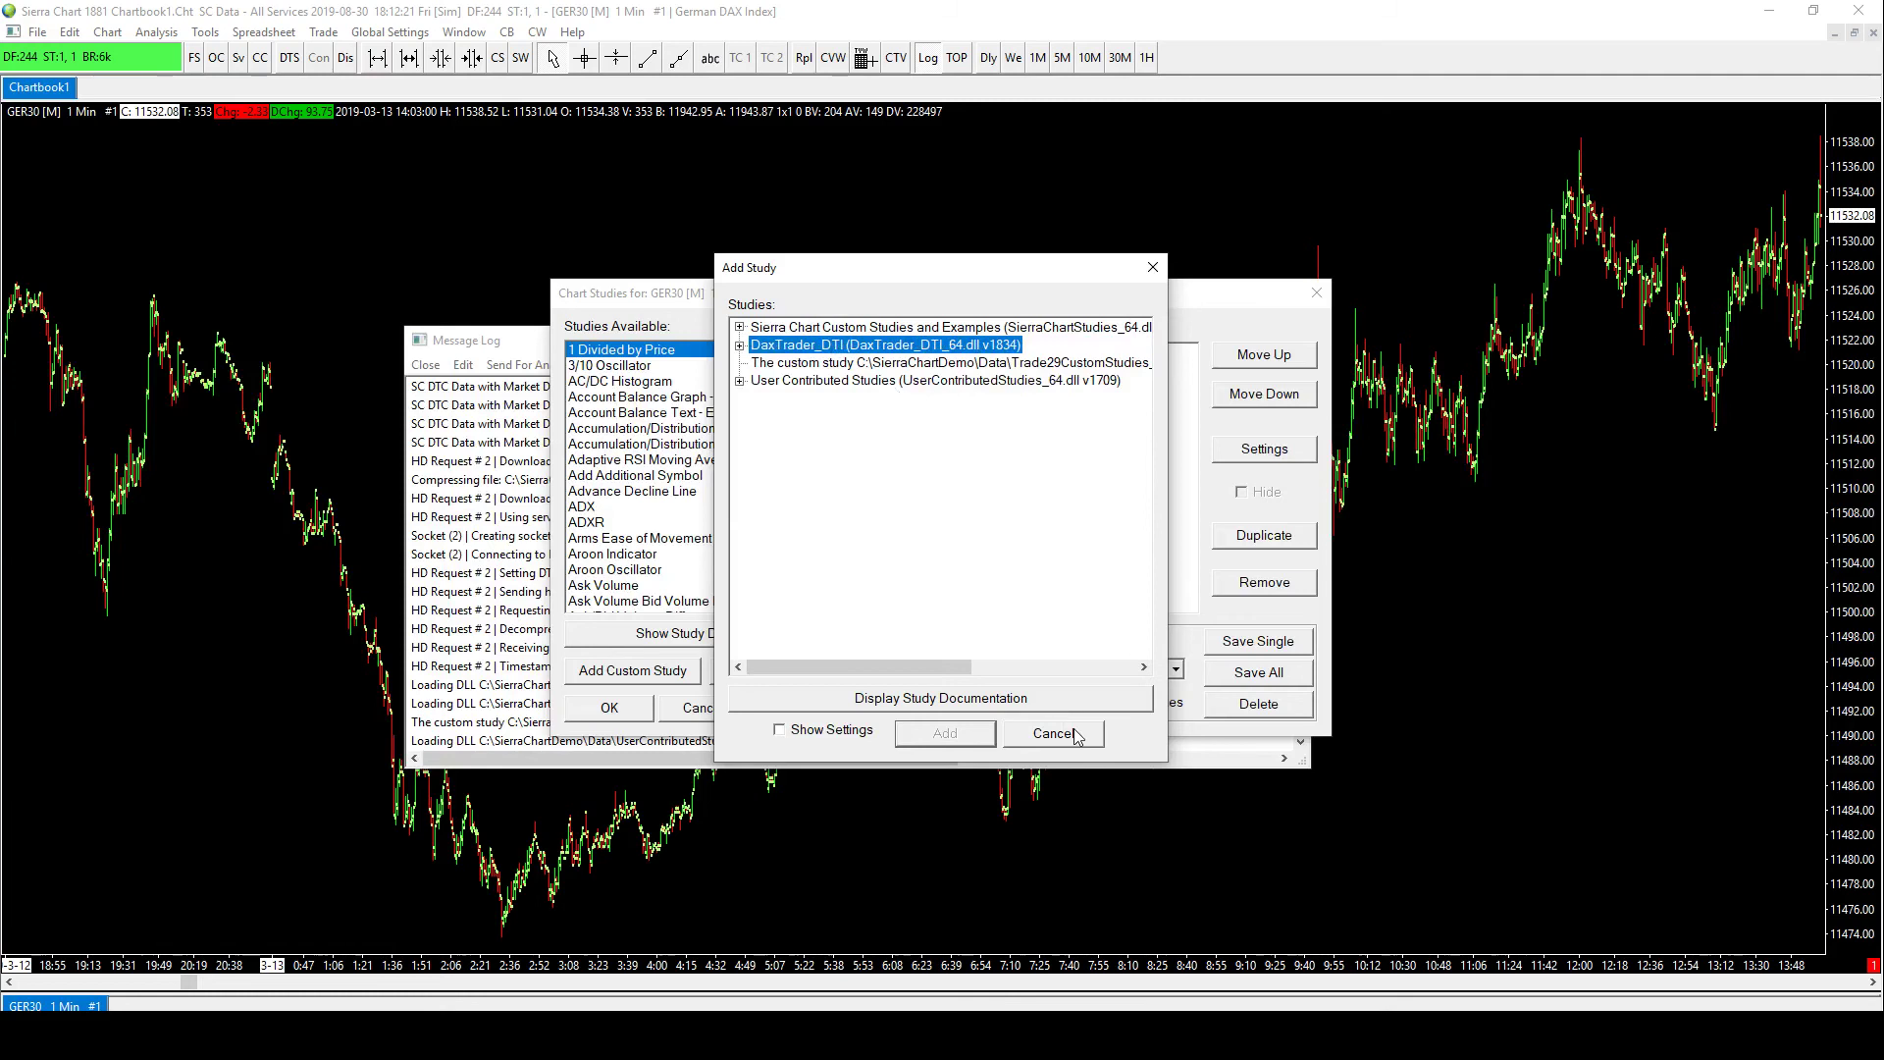
pyautogui.click(1071, 732)
pyautogui.click(726, 708)
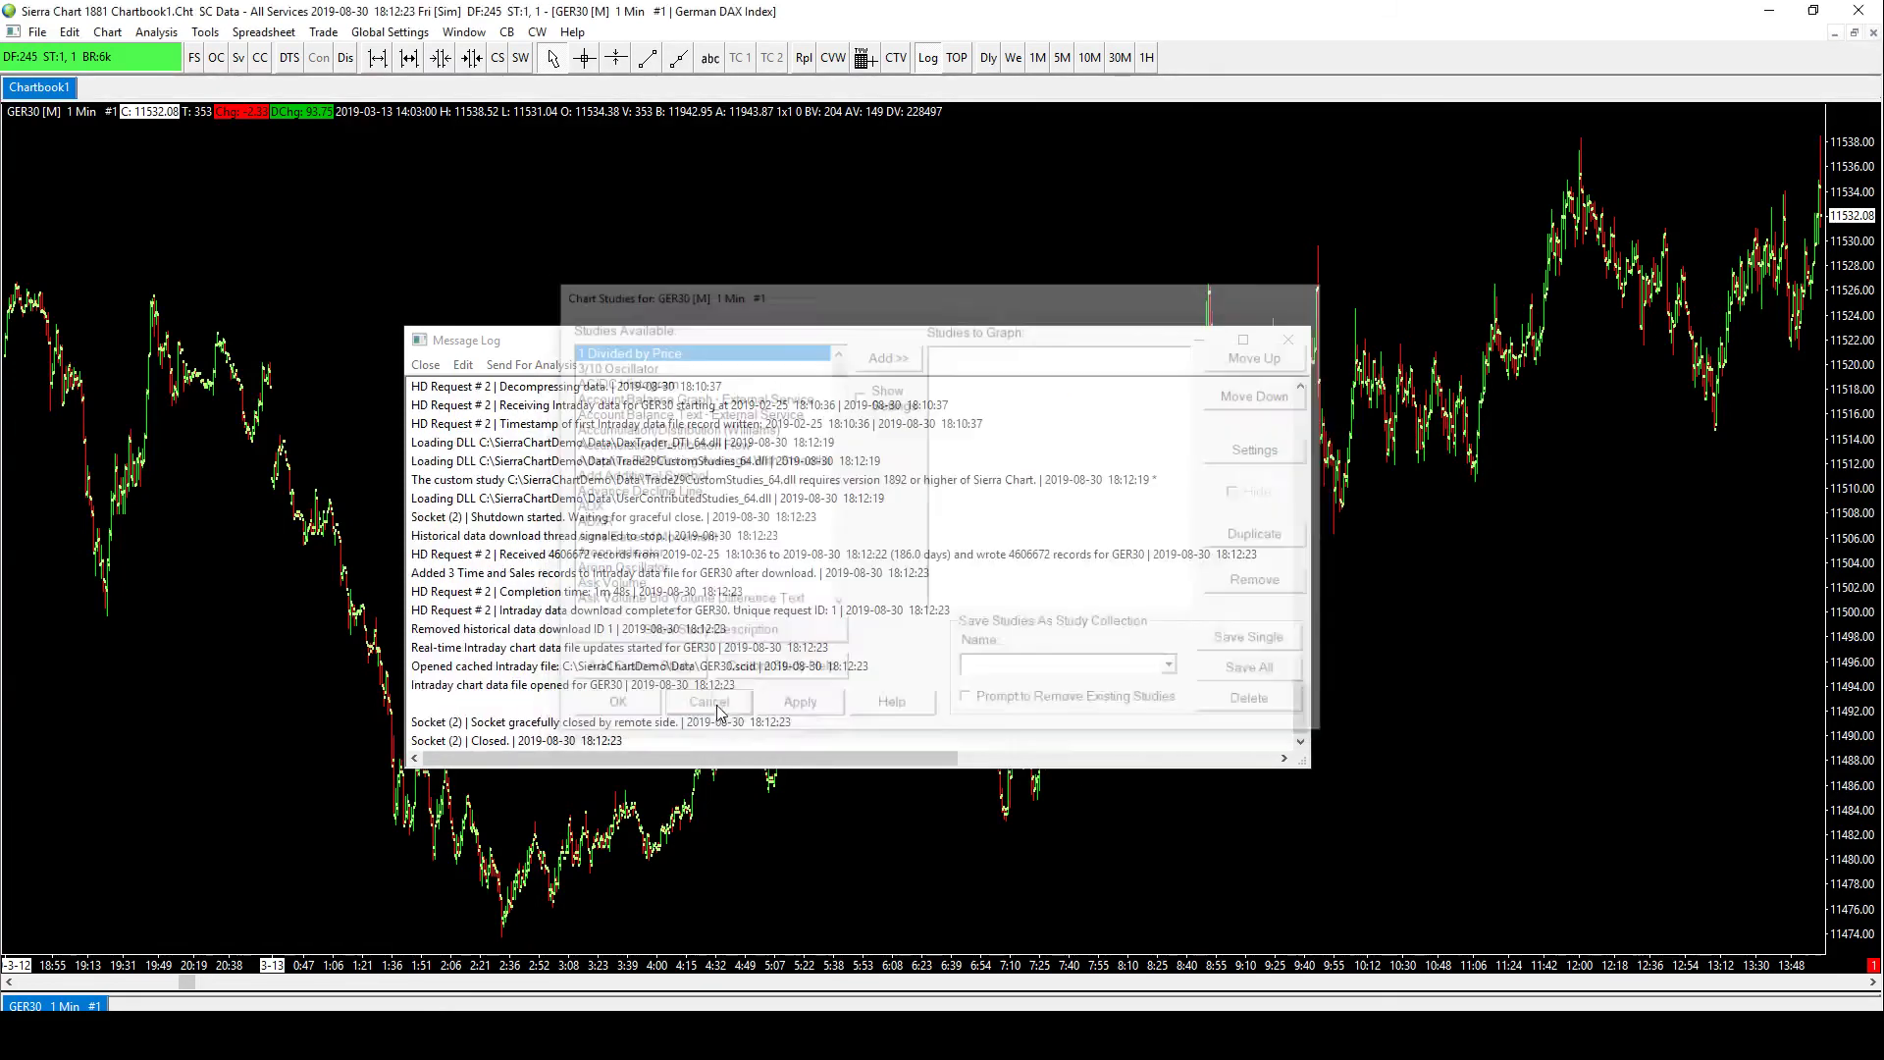
pyautogui.click(1288, 339)
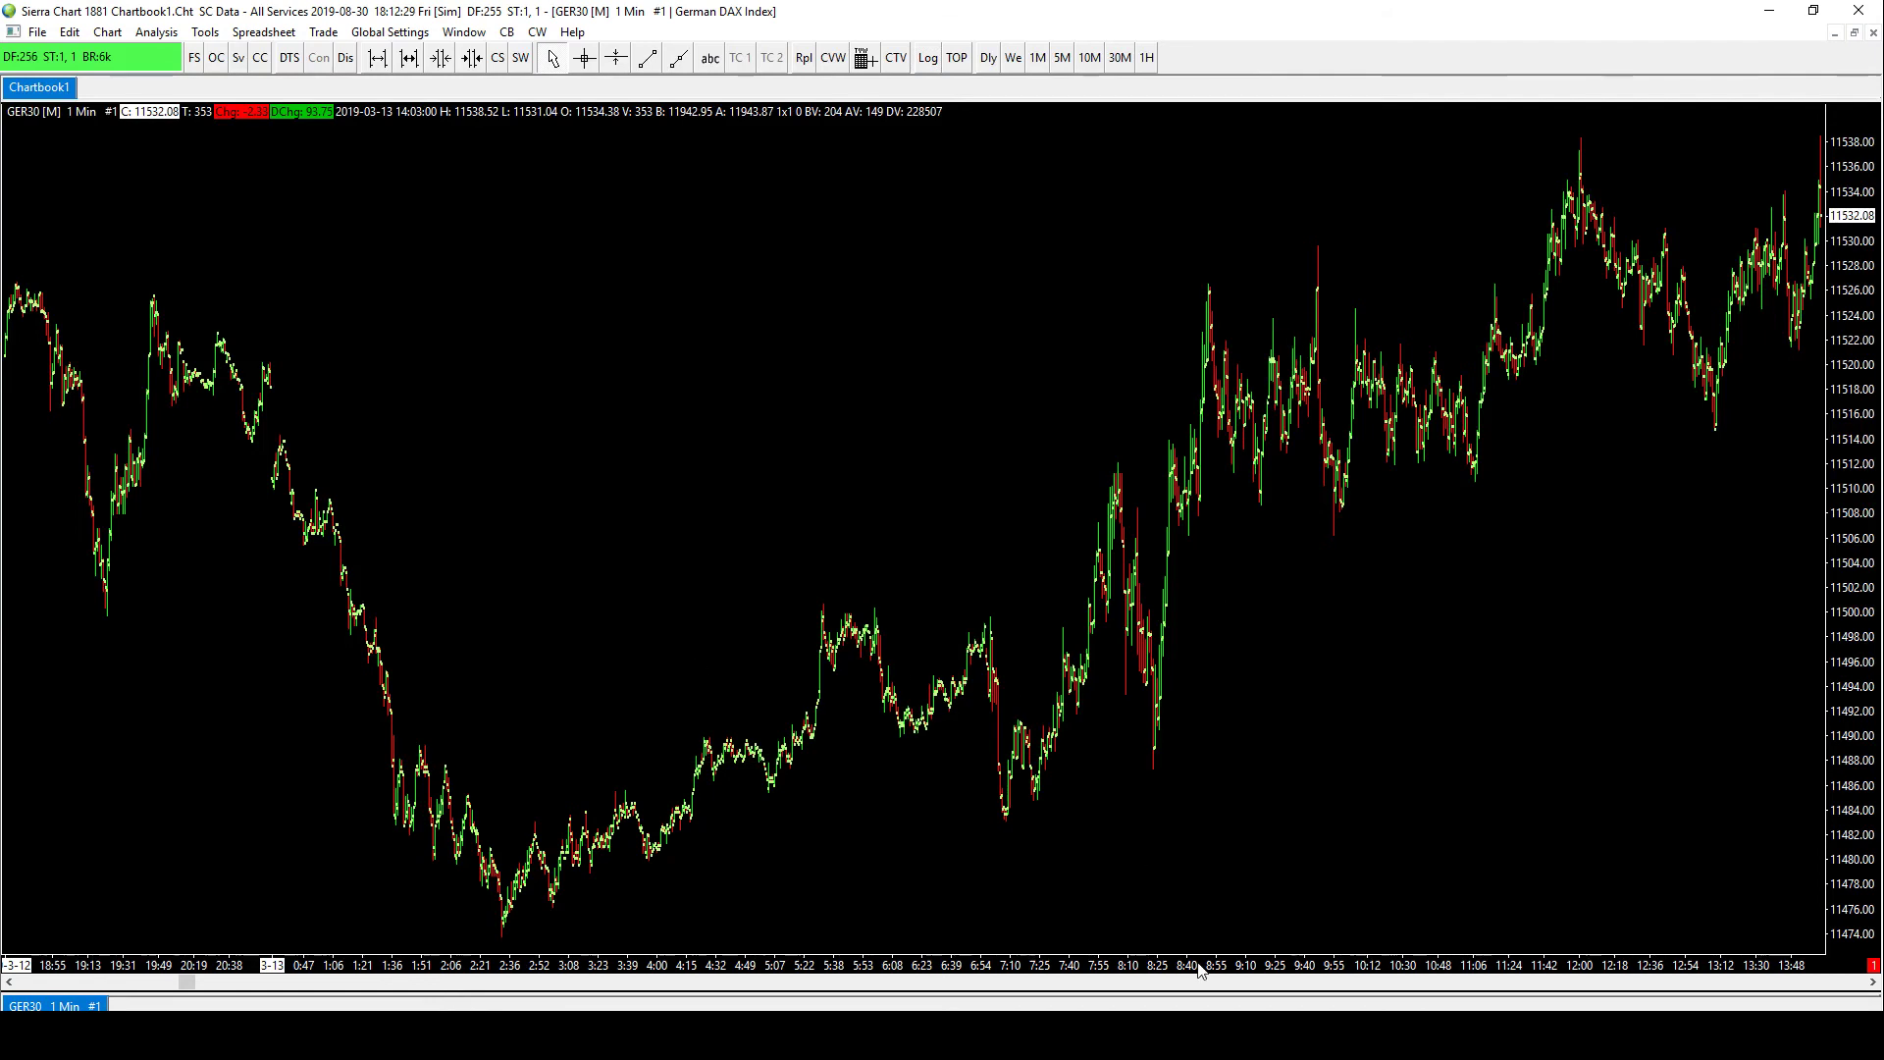
# - Compress the time scale further to show more price history, and try the crosshair tool before returning to the pointer
pyautogui.moveTo(1365, 966); pyautogui.dragTo(1414, 967)
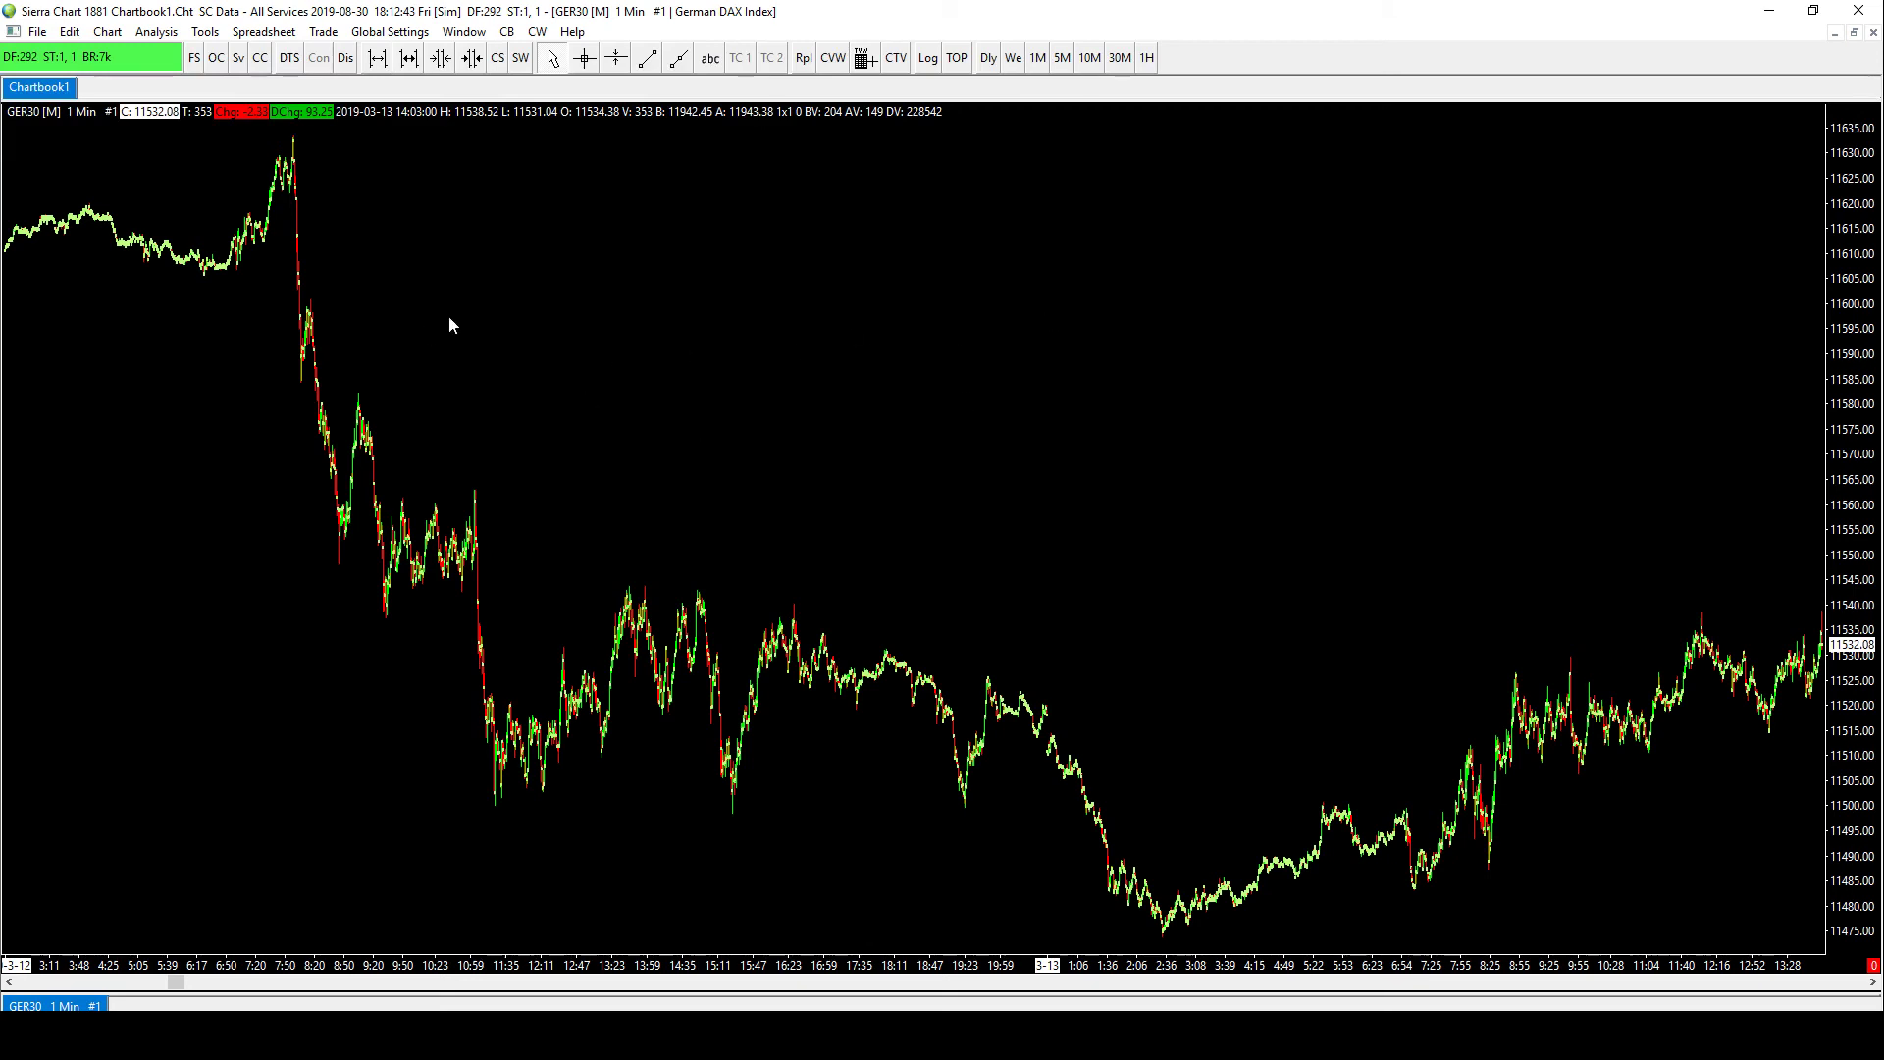
pyautogui.click(585, 57)
pyautogui.click(553, 58)
# - Choose the Independent scale range for the price axis and slightly stretch the chart's vertical scale
pyautogui.rightClick(1858, 593)
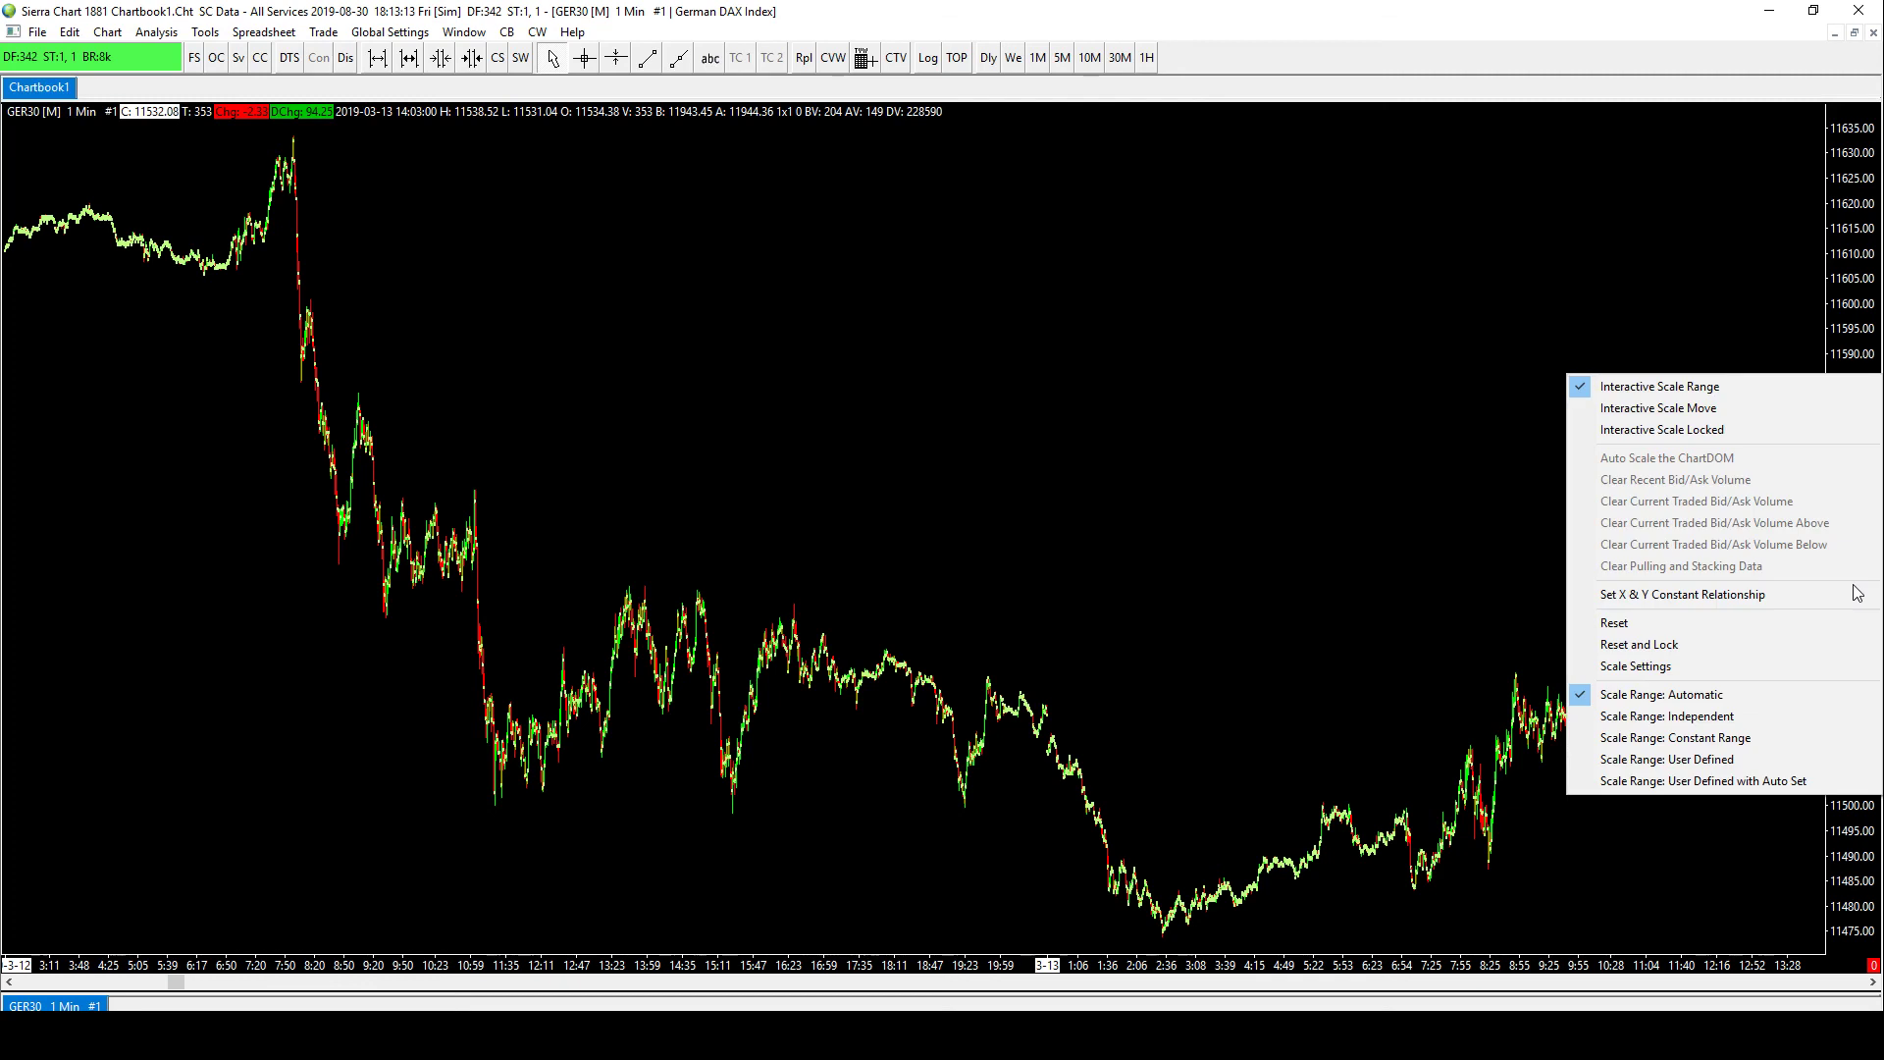
pyautogui.click(1761, 714)
pyautogui.moveTo(1869, 365); pyautogui.dragTo(1867, 398)
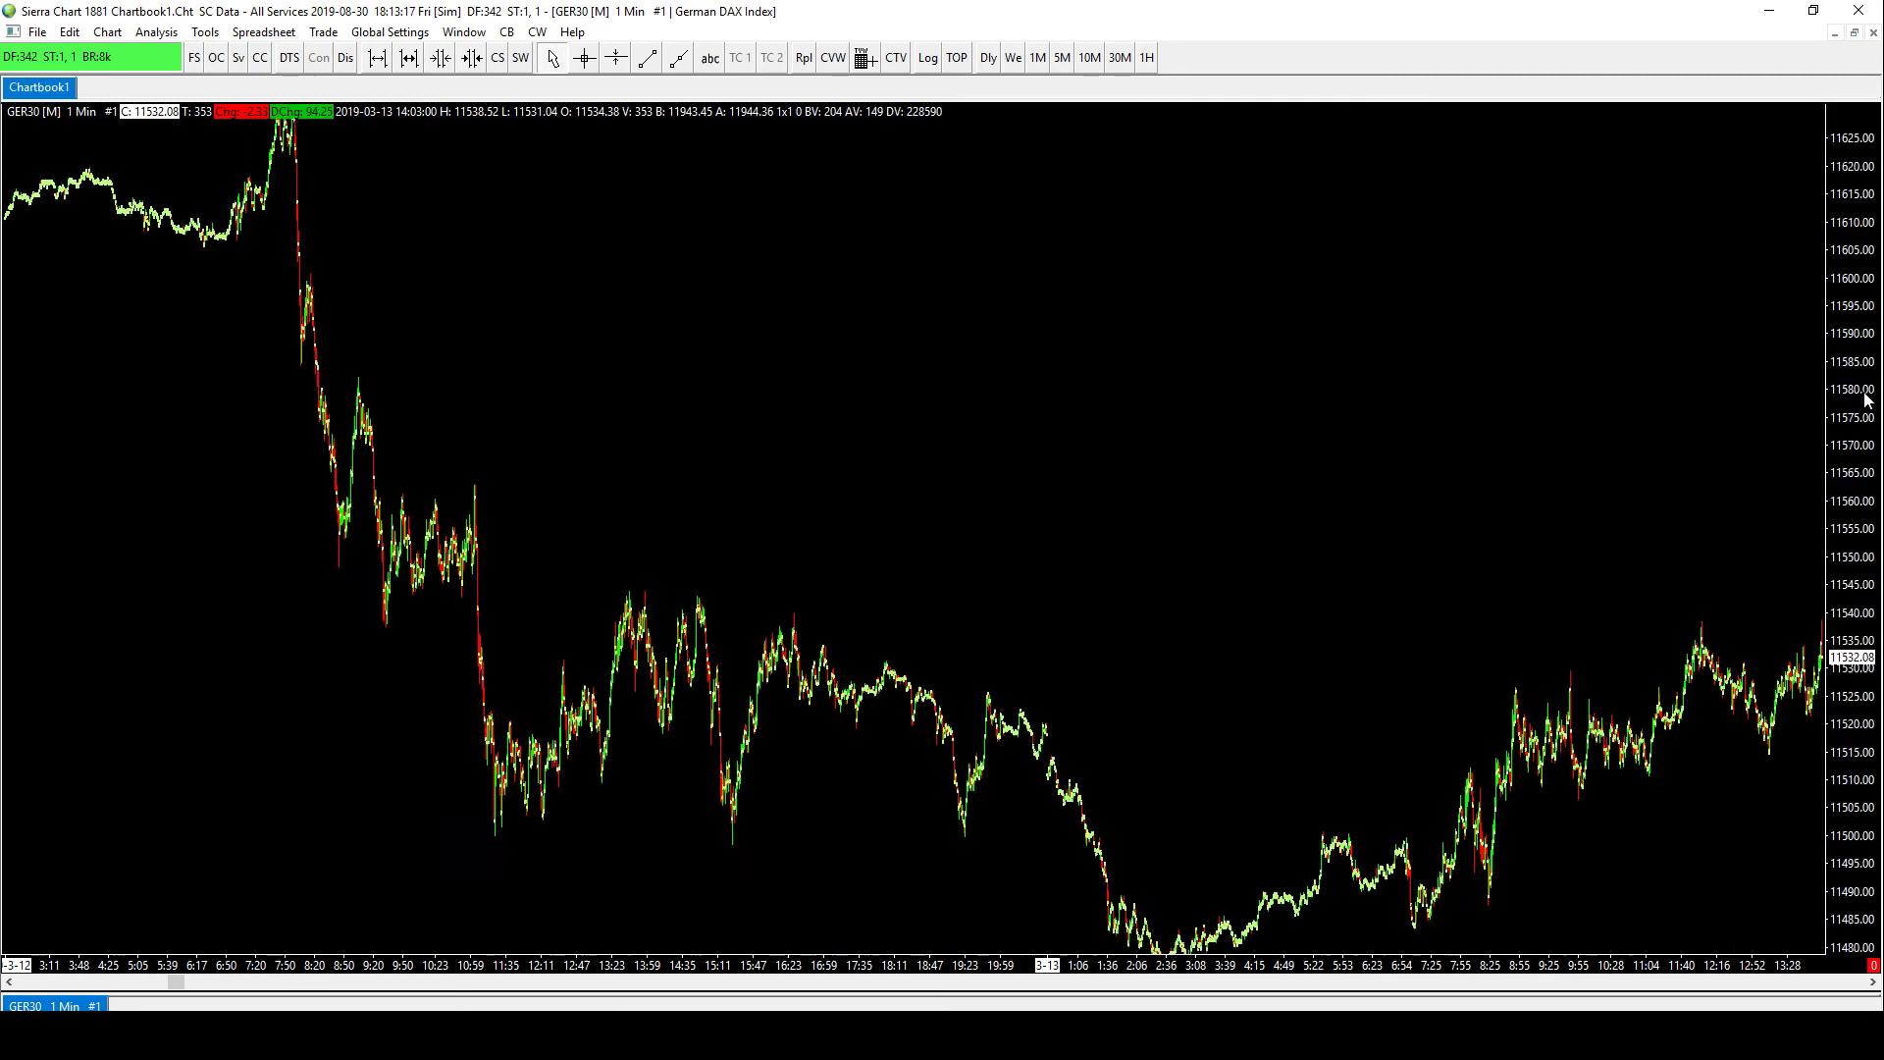
pyautogui.rightClick(1036, 970)
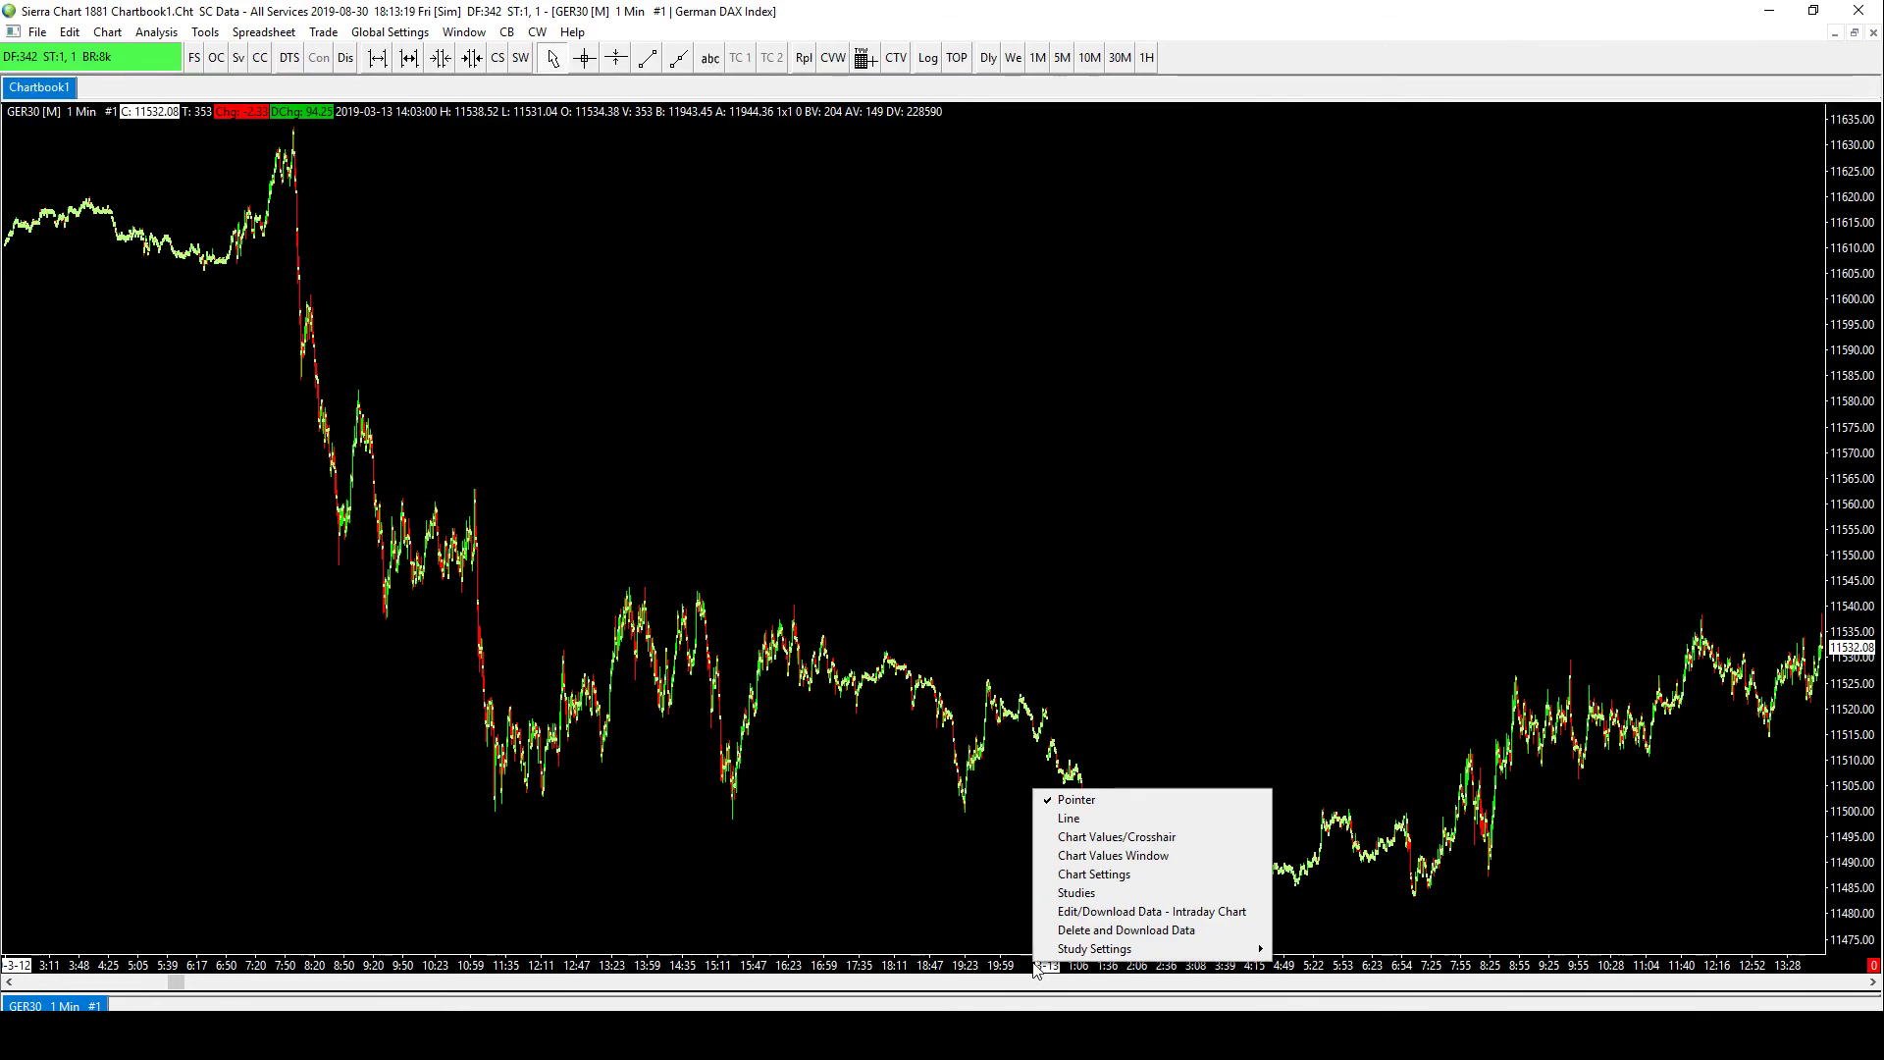
pyautogui.press('Escape')
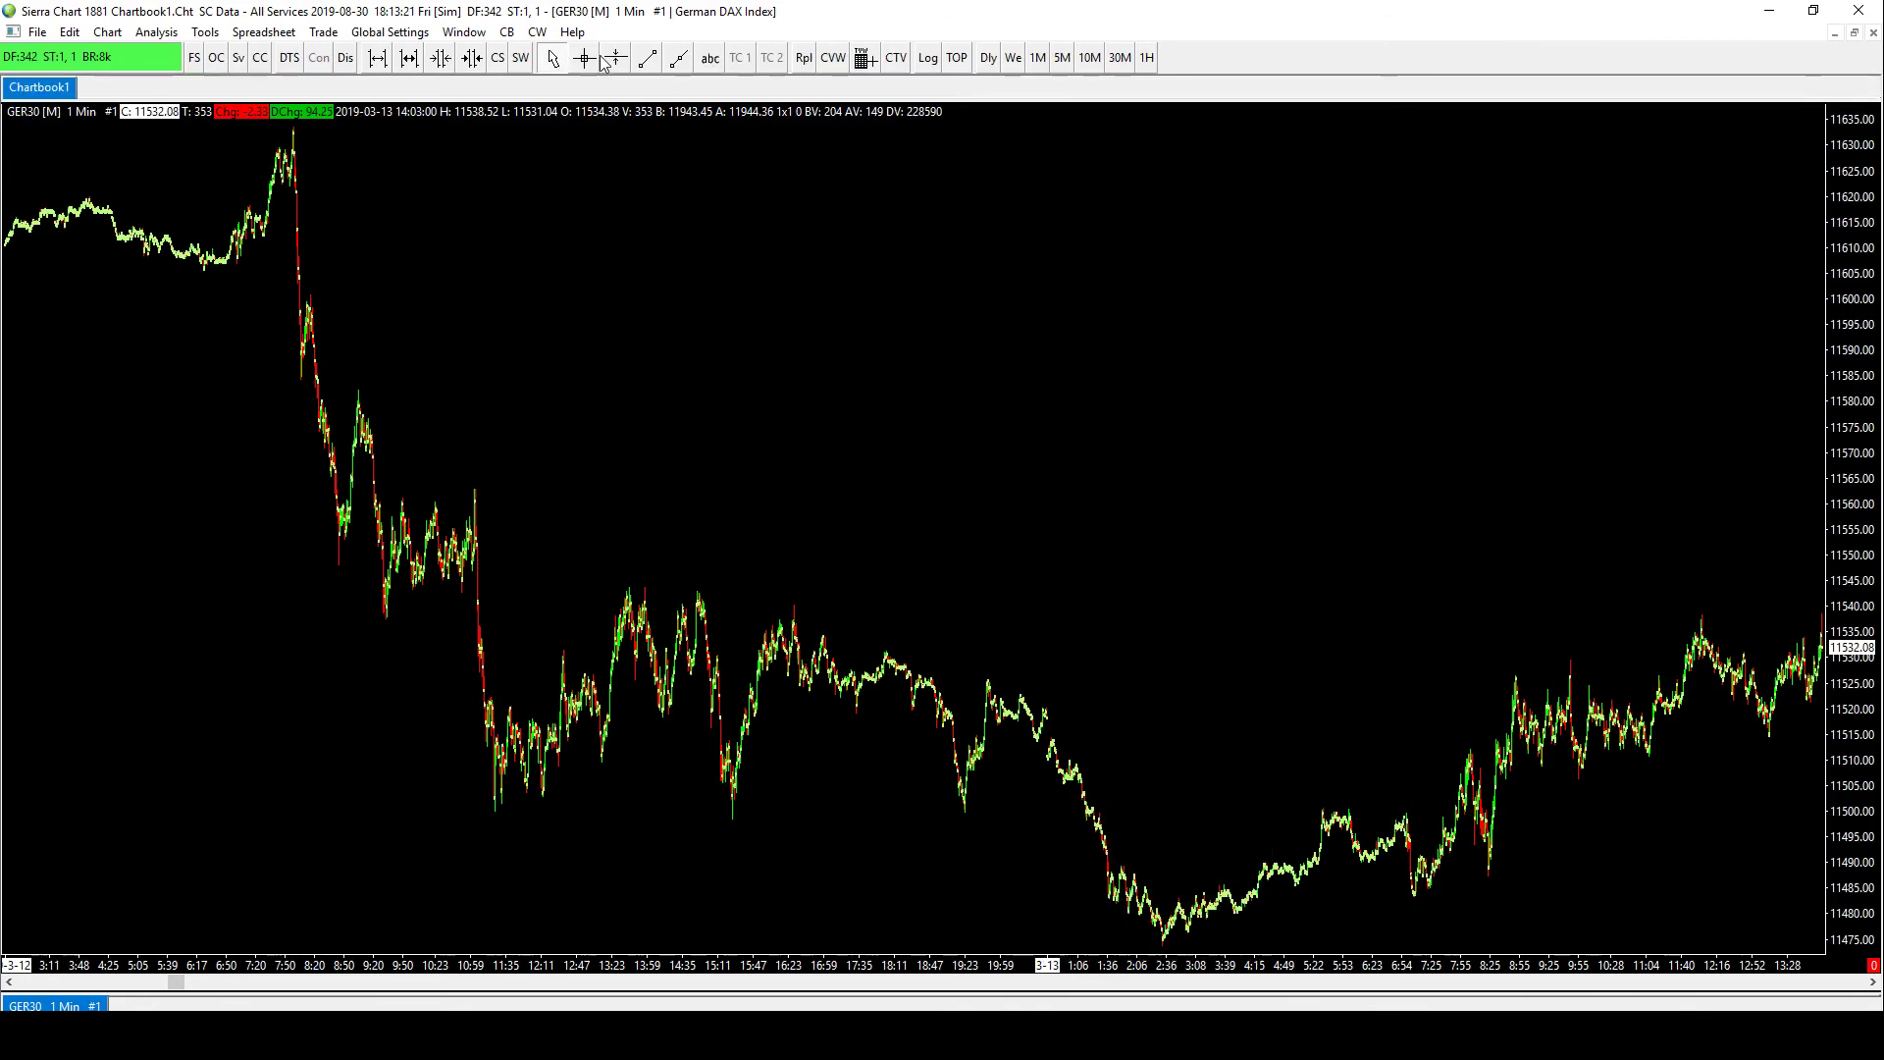